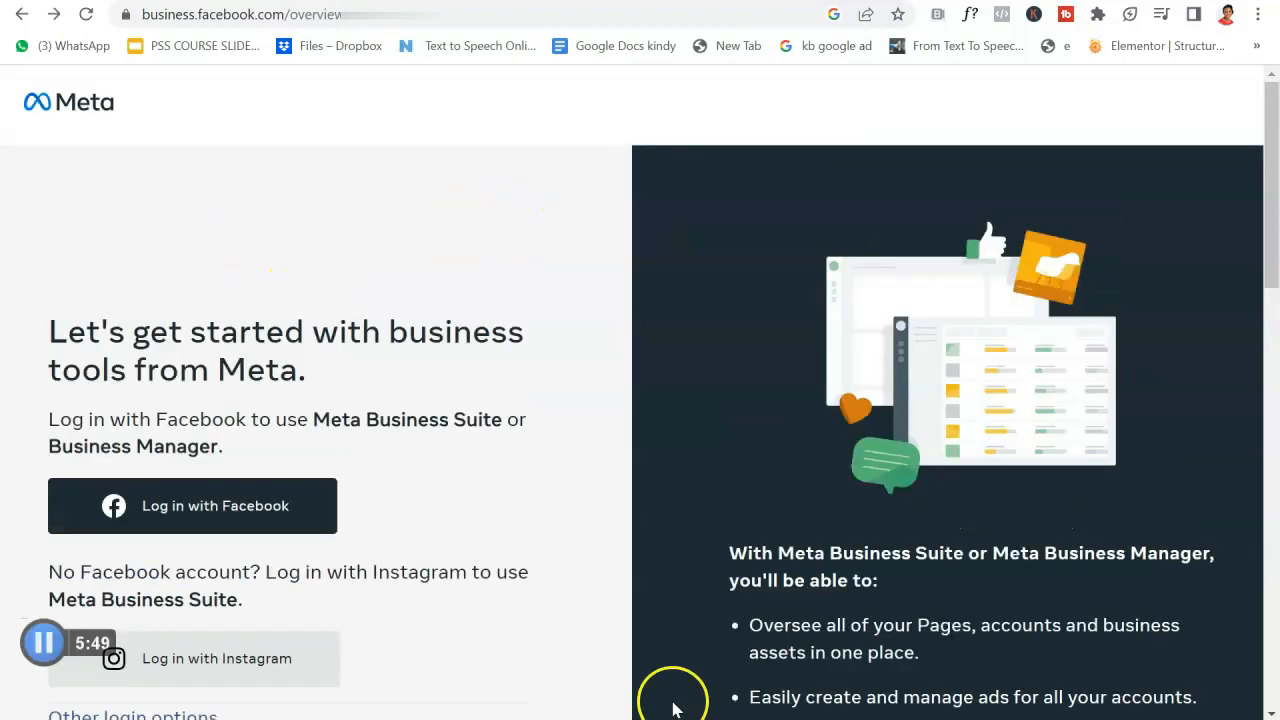
Log in to Meta Business Manager with the Facebook account from the welcome page.
{"action": "scroll", "coordinate": [673, 709], "scroll_direction": "down", "scroll_amount": 2}
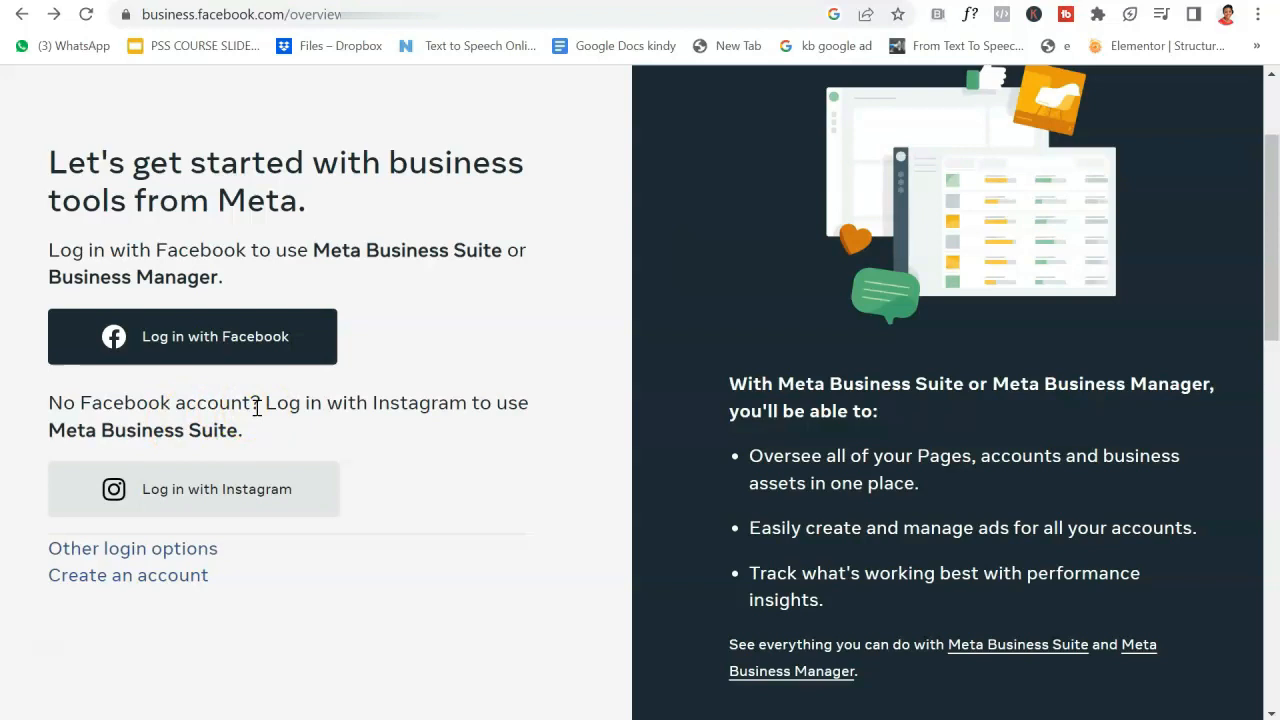
{"action": "left_click", "coordinate": [278, 342]}
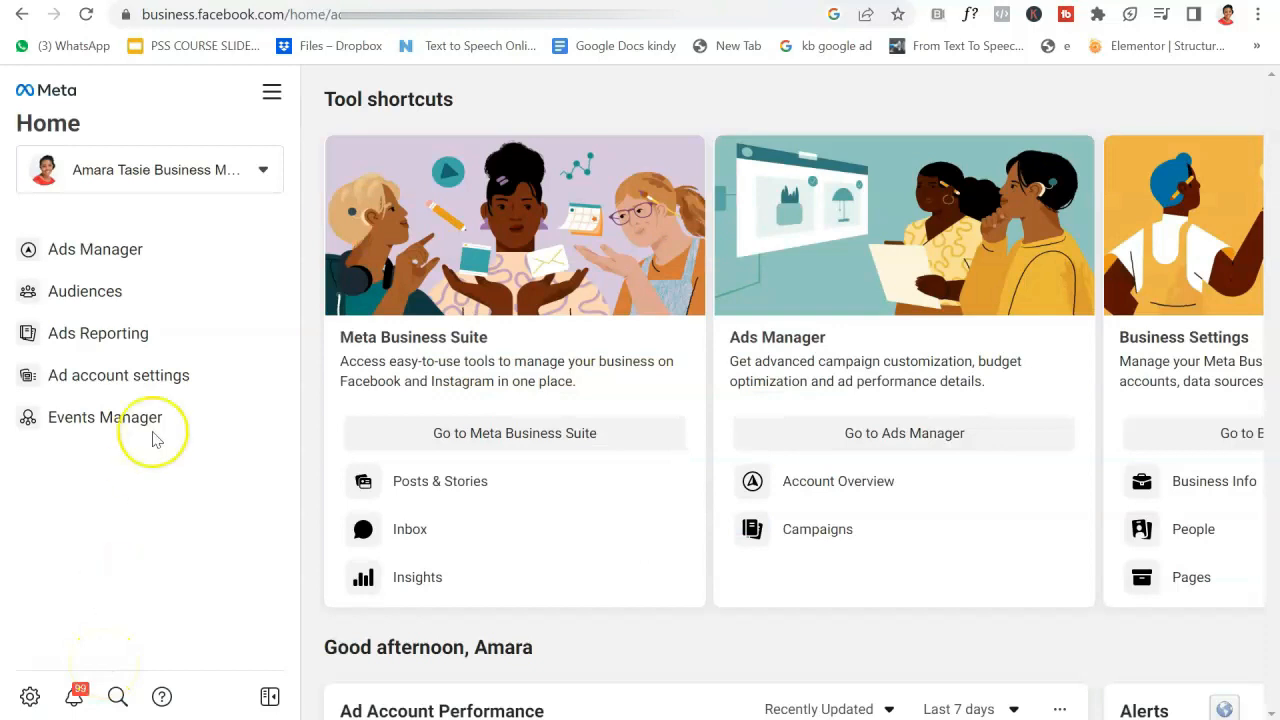
Open the business account selector at the top of the left sidebar.
{"action": "left_click", "coordinate": [240, 176]}
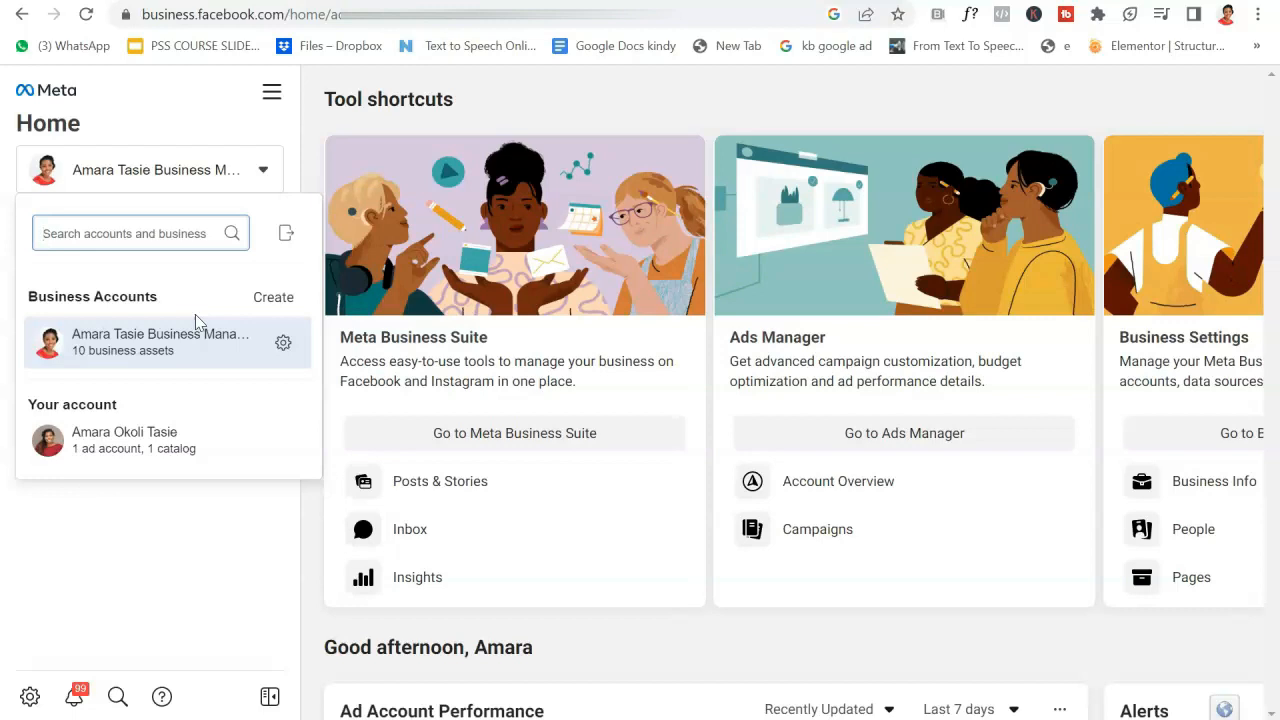
Choose Create next to Business Accounts to start a new business account.
{"action": "left_click", "coordinate": [292, 300]}
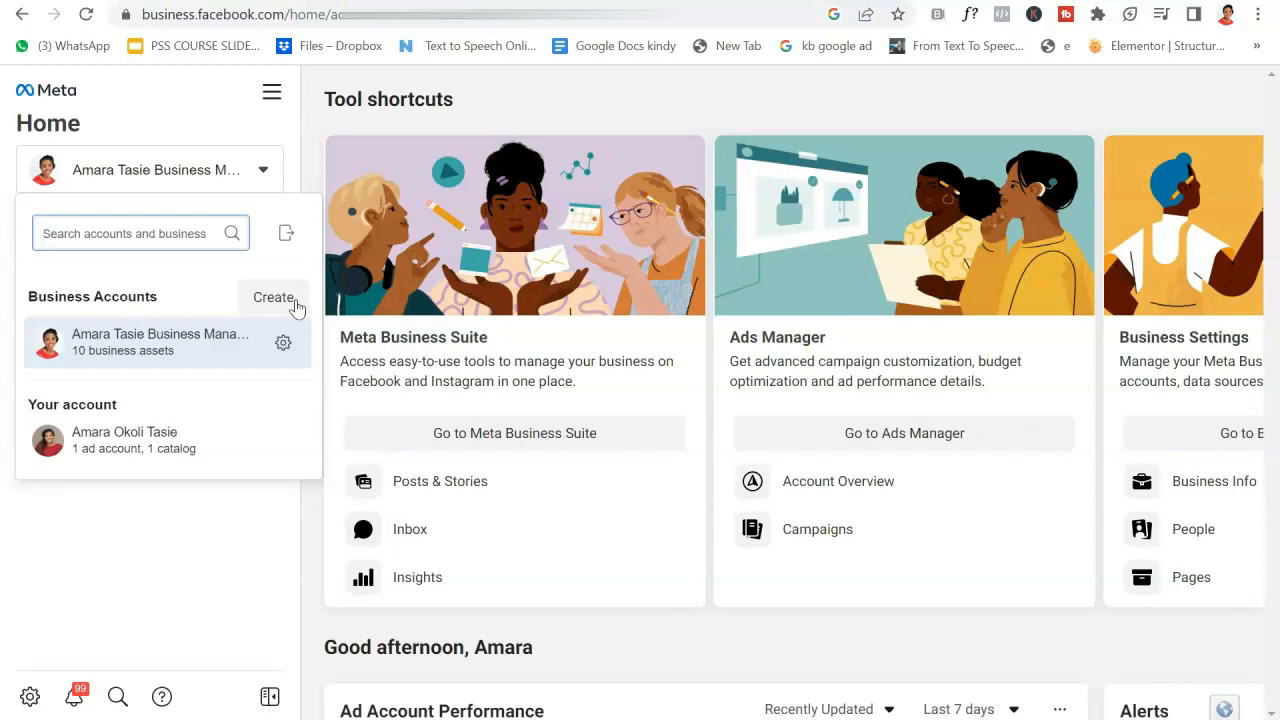
{"action": "left_click", "coordinate": [436, 476]}
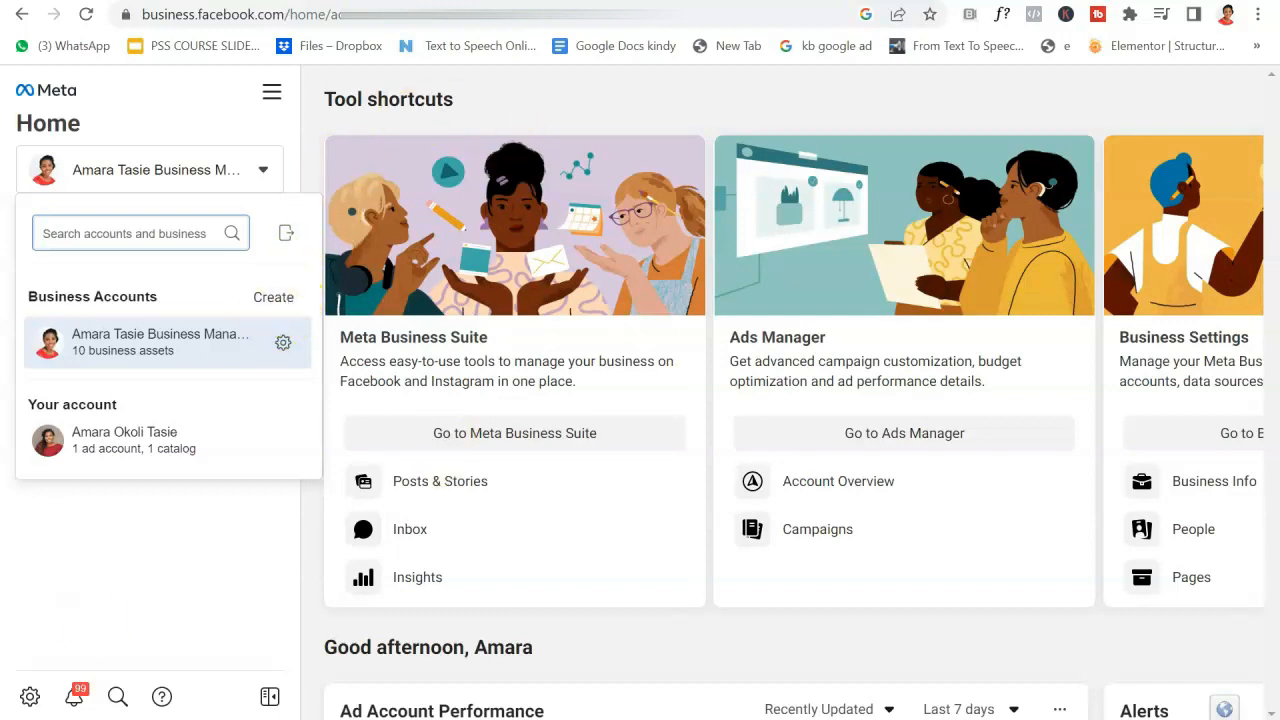
{"action": "left_click", "coordinate": [281, 296]}
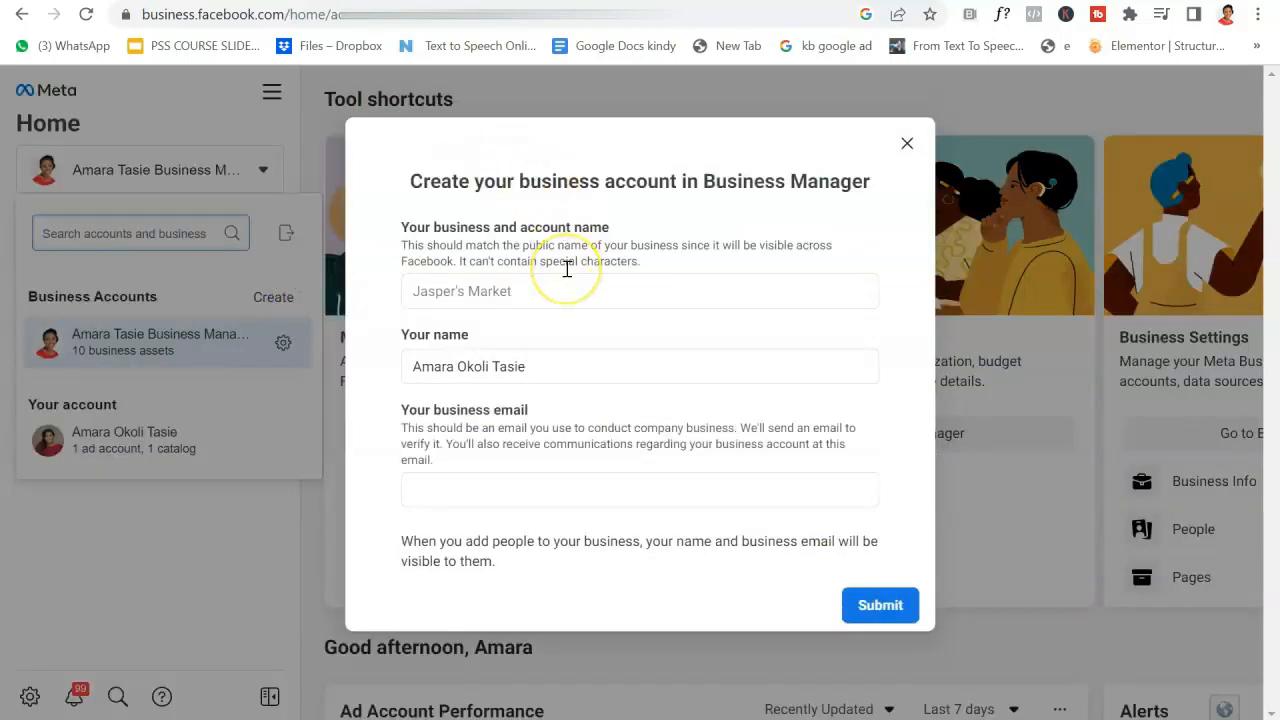
{"action": "left_click", "coordinate": [524, 292]}
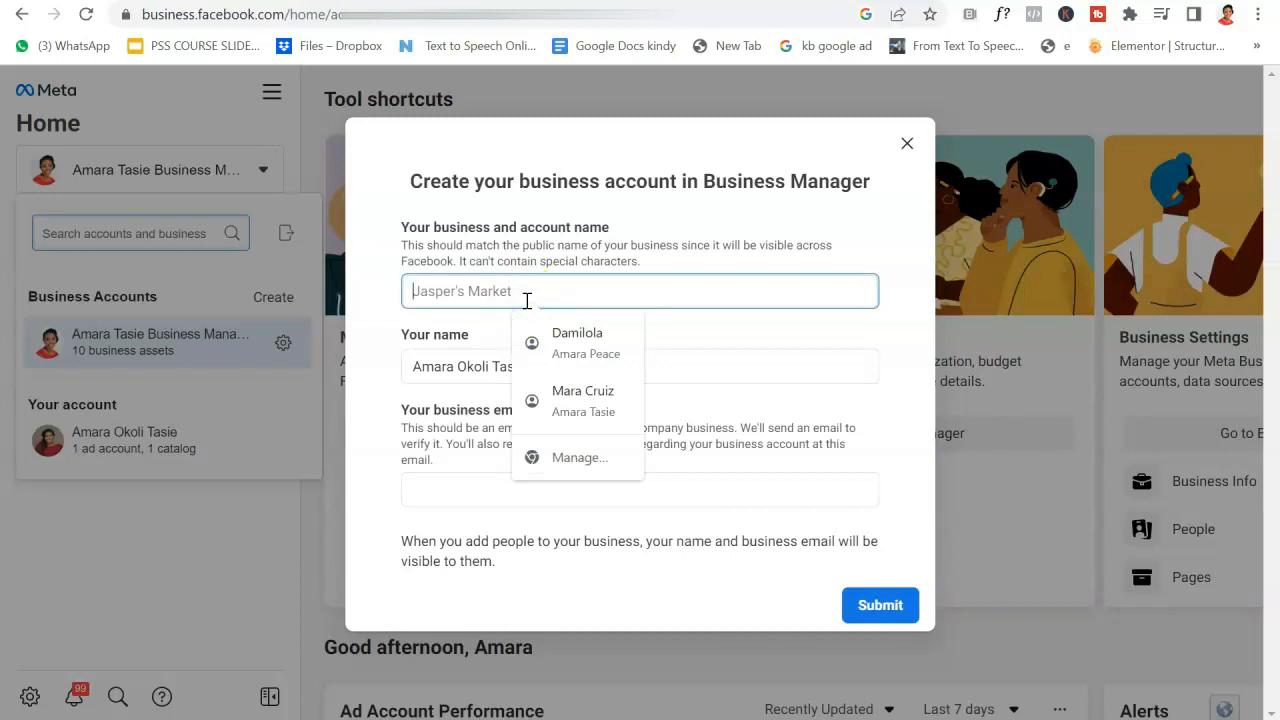
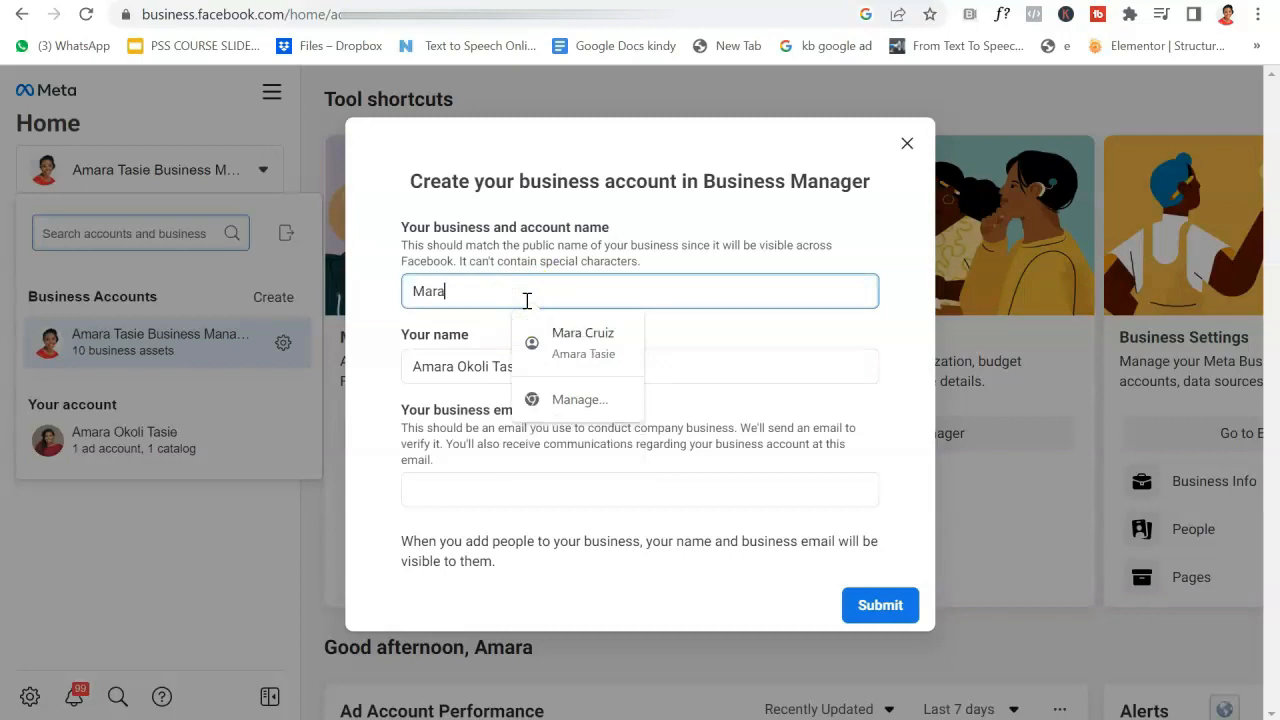
{"action": "type", "text": "Busi"}
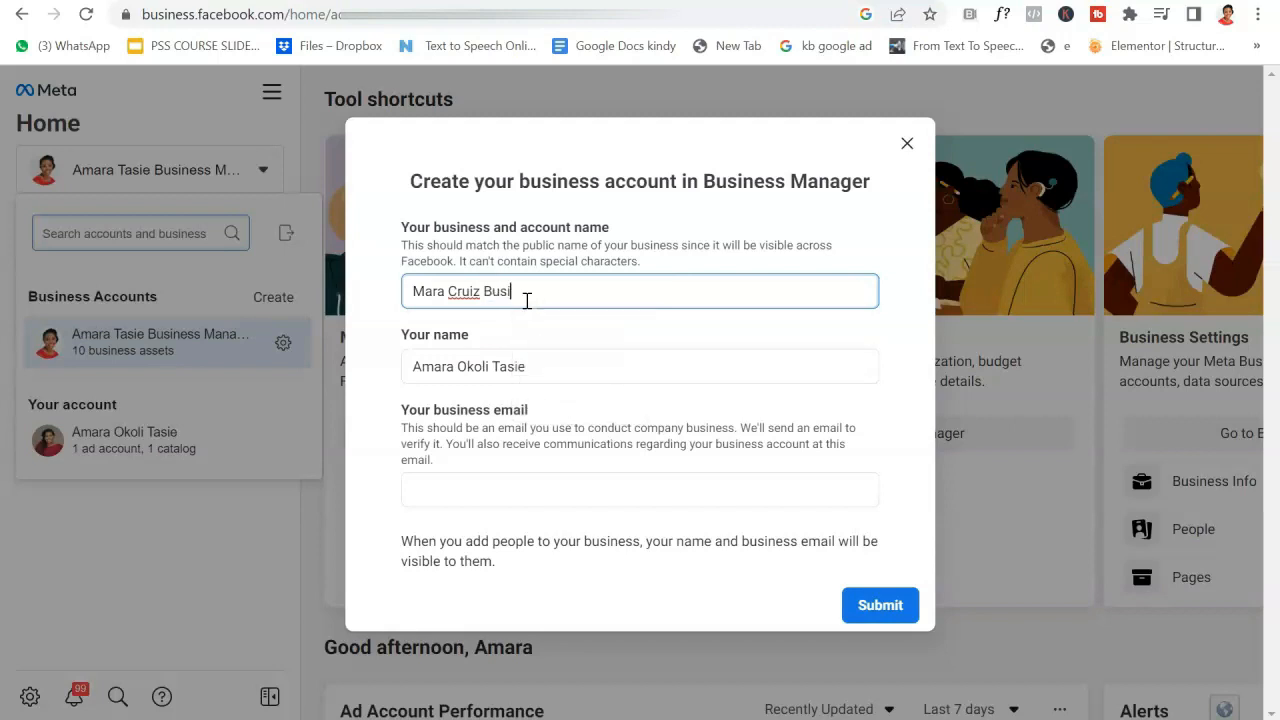
{"action": "type", "text": "ness manager"}
{"action": "key", "text": "Left"}
{"action": "key", "text": "Left"}
{"action": "key", "text": "BackSpace"}
{"action": "type", "text": "M"}
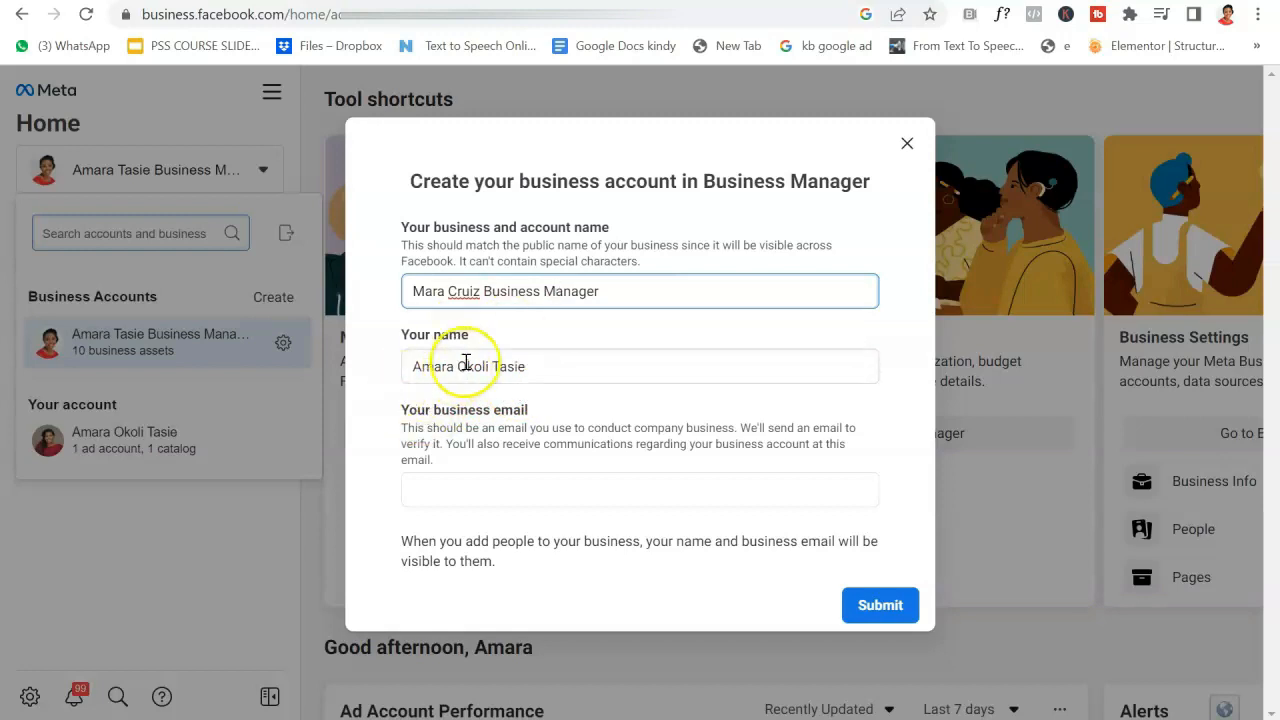
{"action": "left_click", "coordinate": [445, 490]}
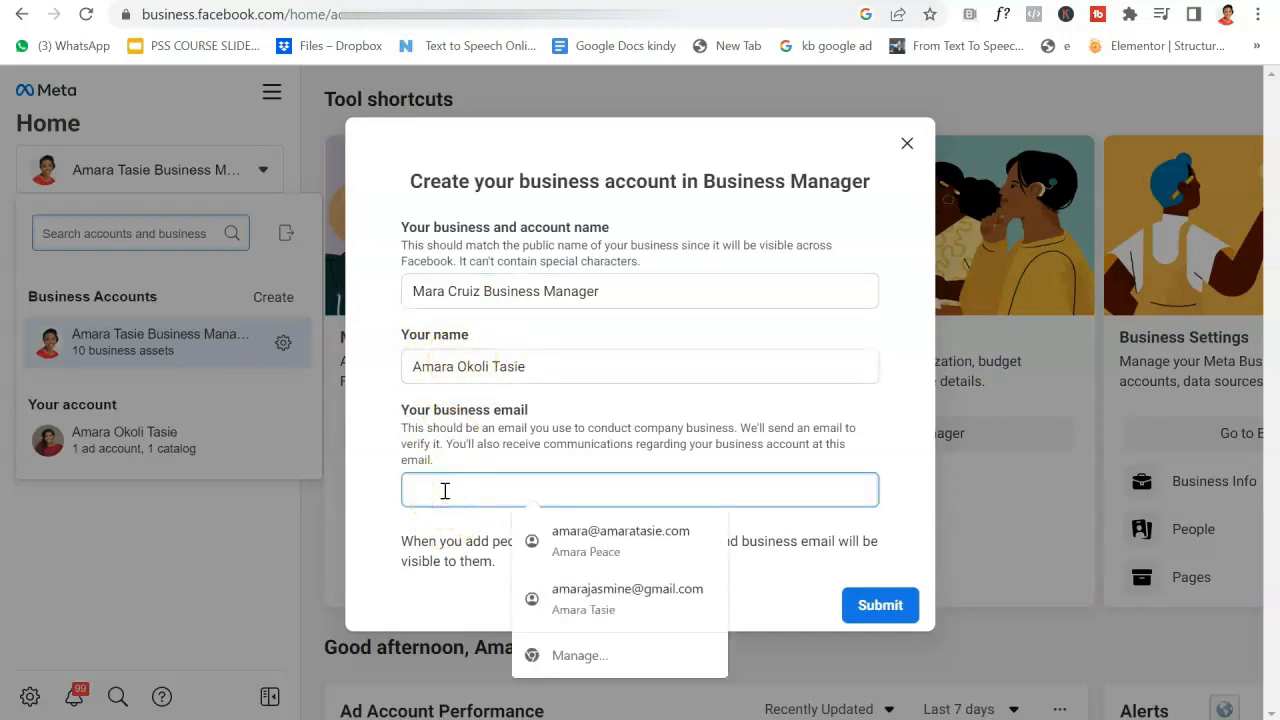
{"action": "left_click", "coordinate": [78, 603]}
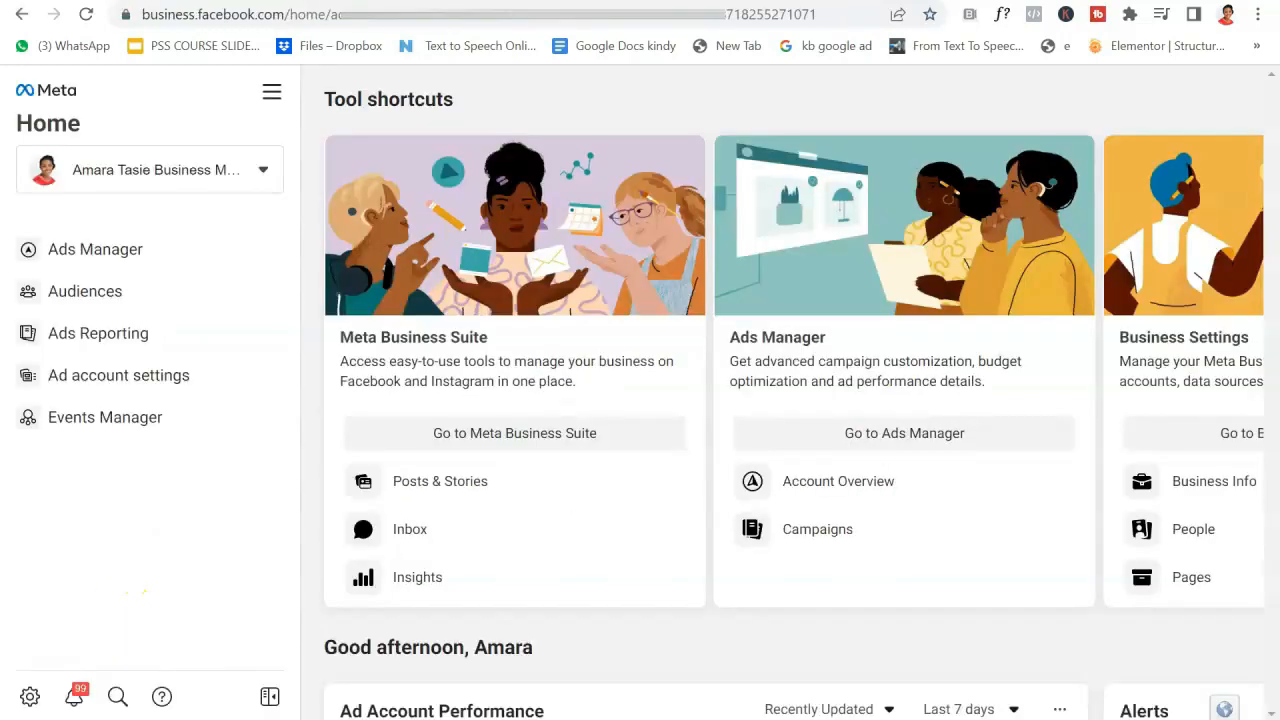
{"action": "left_click", "coordinate": [240, 182]}
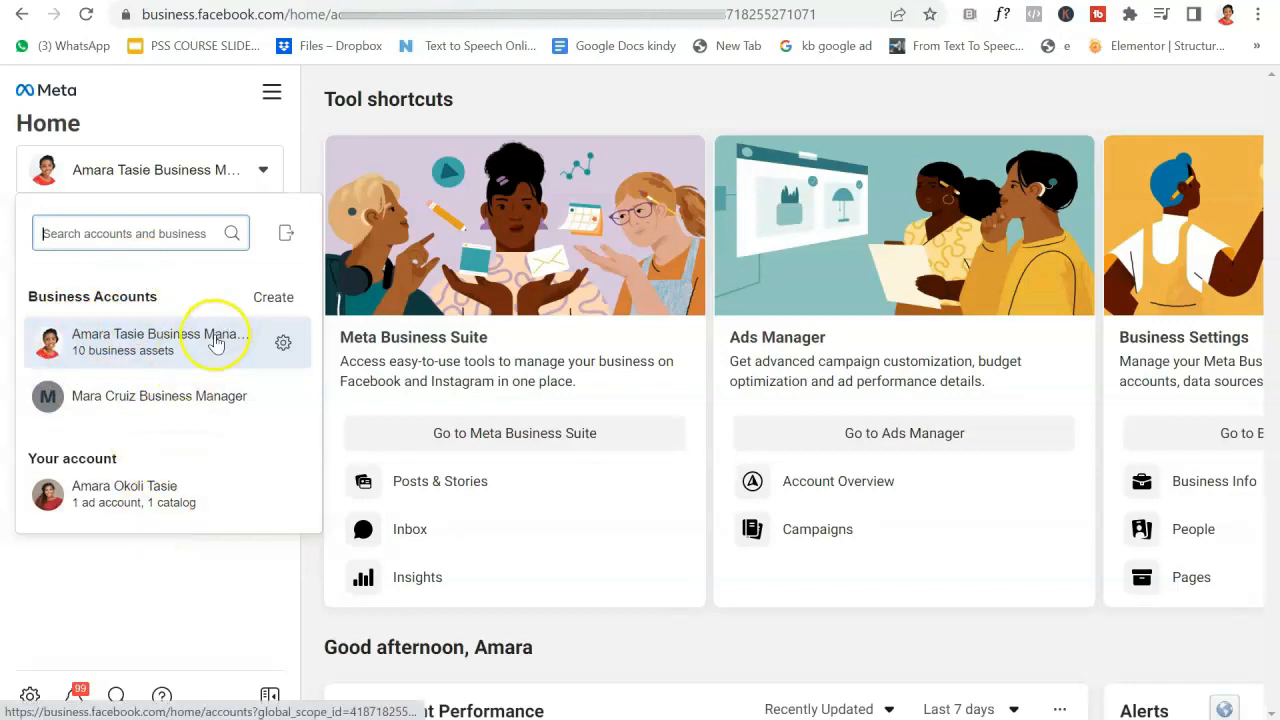
{"action": "left_click", "coordinate": [169, 579]}
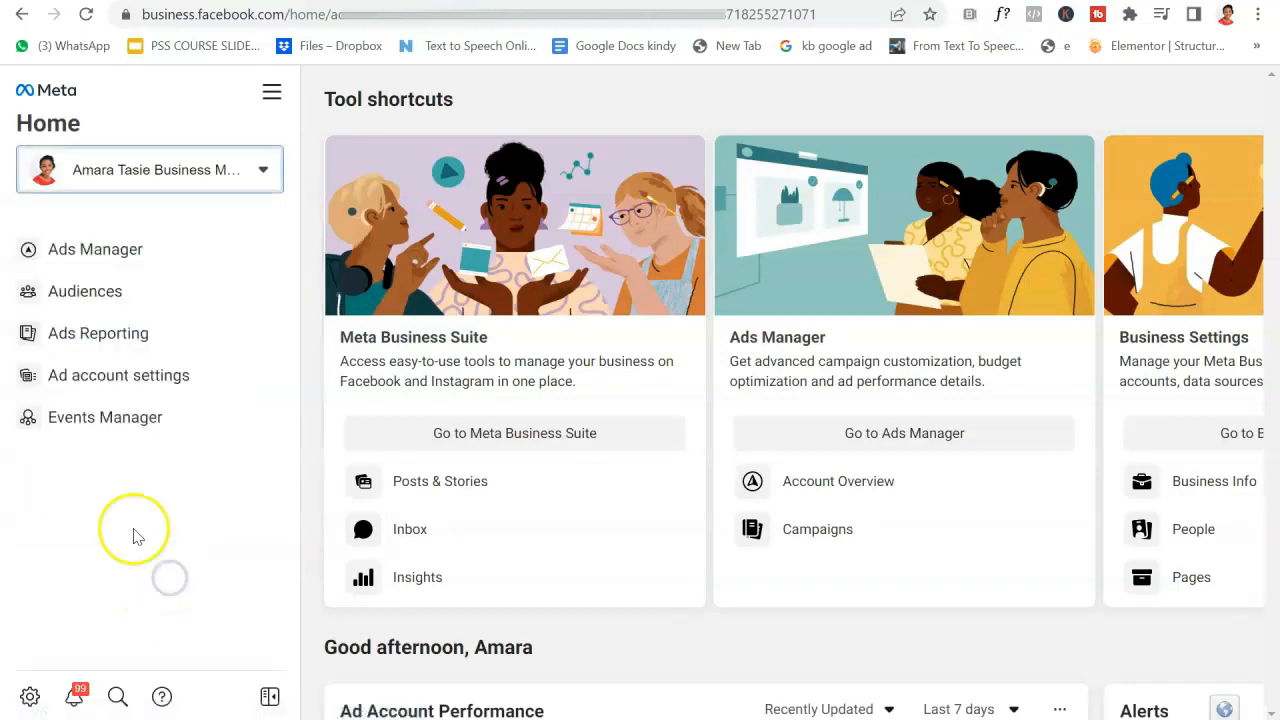
Open Business Settings and browse the Partners, Pages and Ad accounts sections.
{"action": "left_click", "coordinate": [31, 696]}
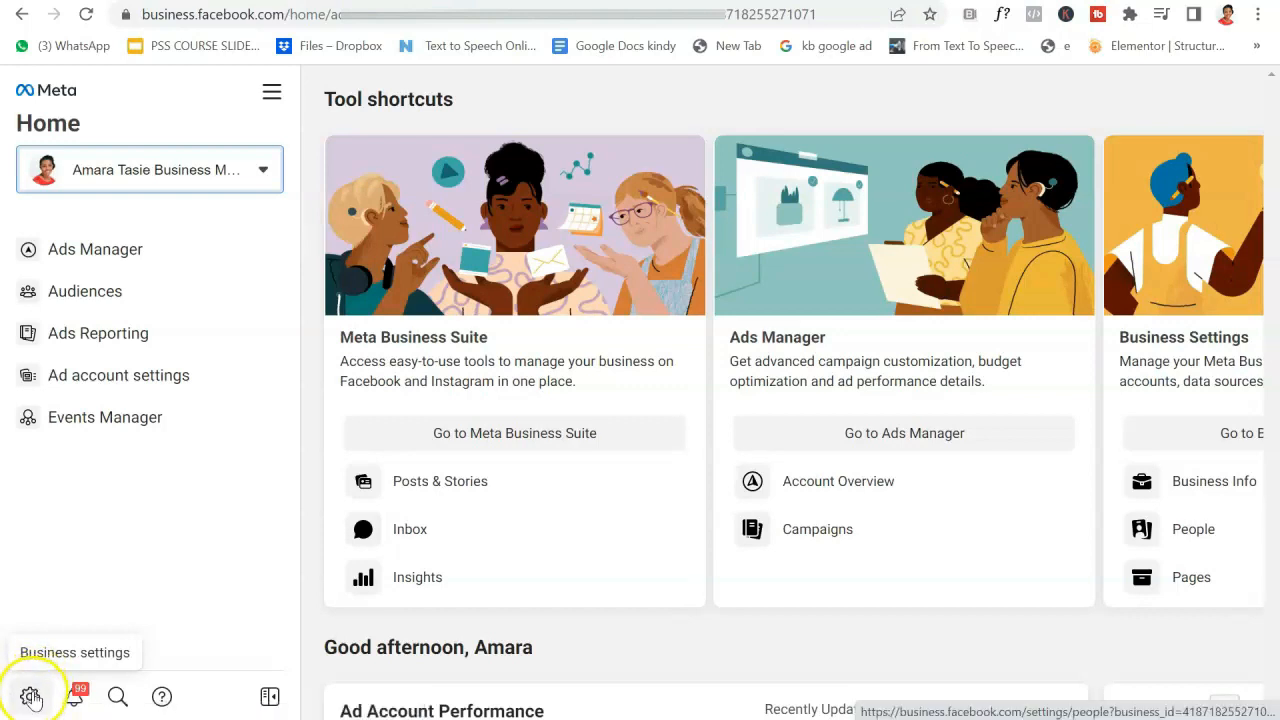
{"action": "left_click", "coordinate": [31, 697]}
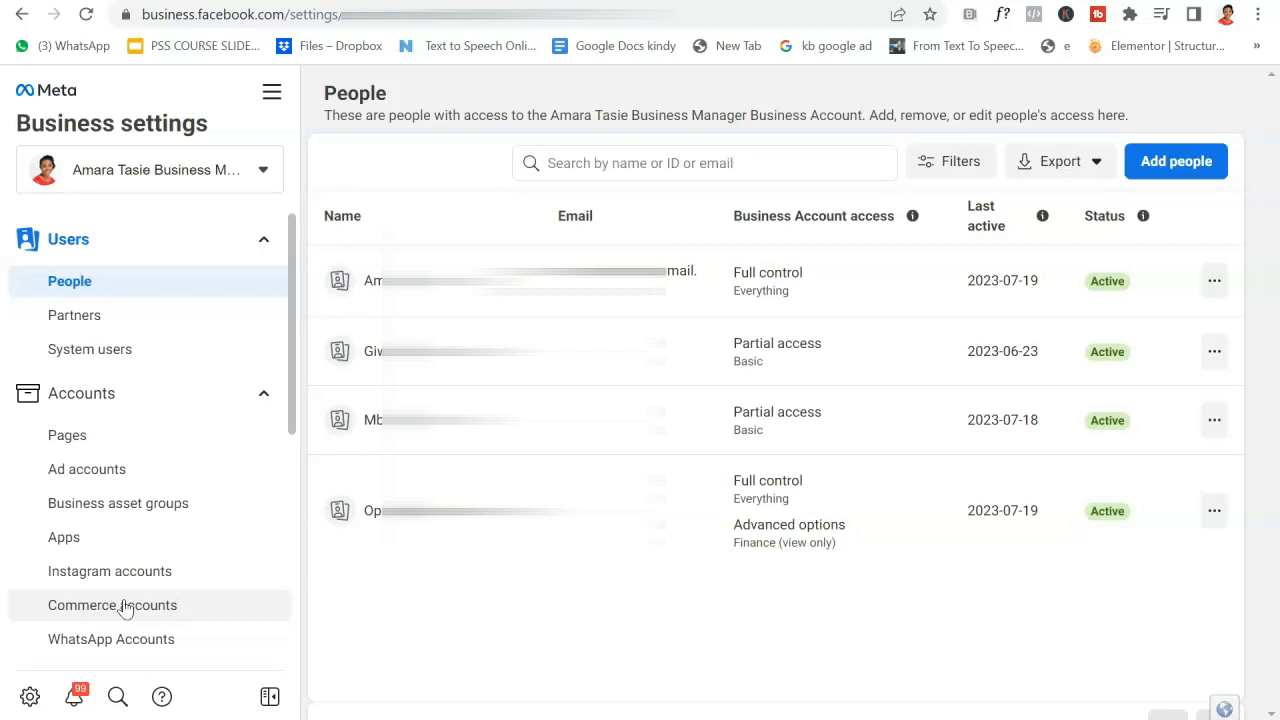
{"action": "left_click", "coordinate": [156, 326]}
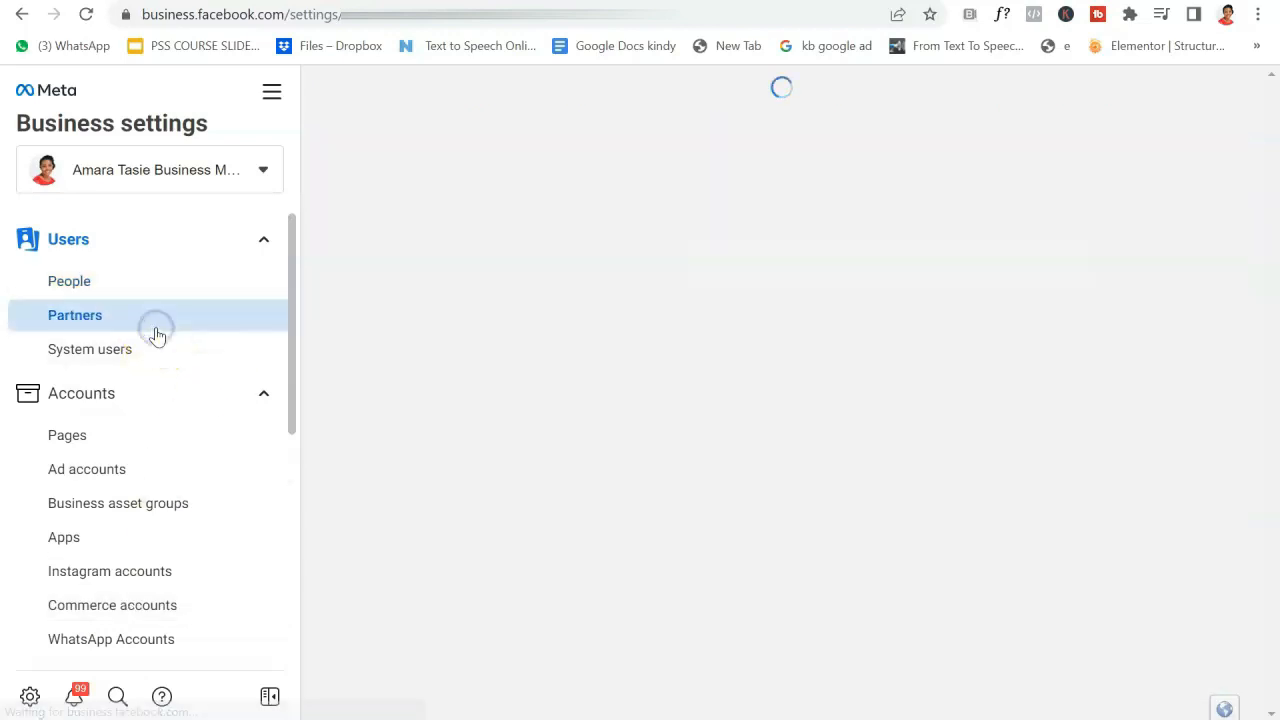
{"action": "left_click", "coordinate": [139, 438]}
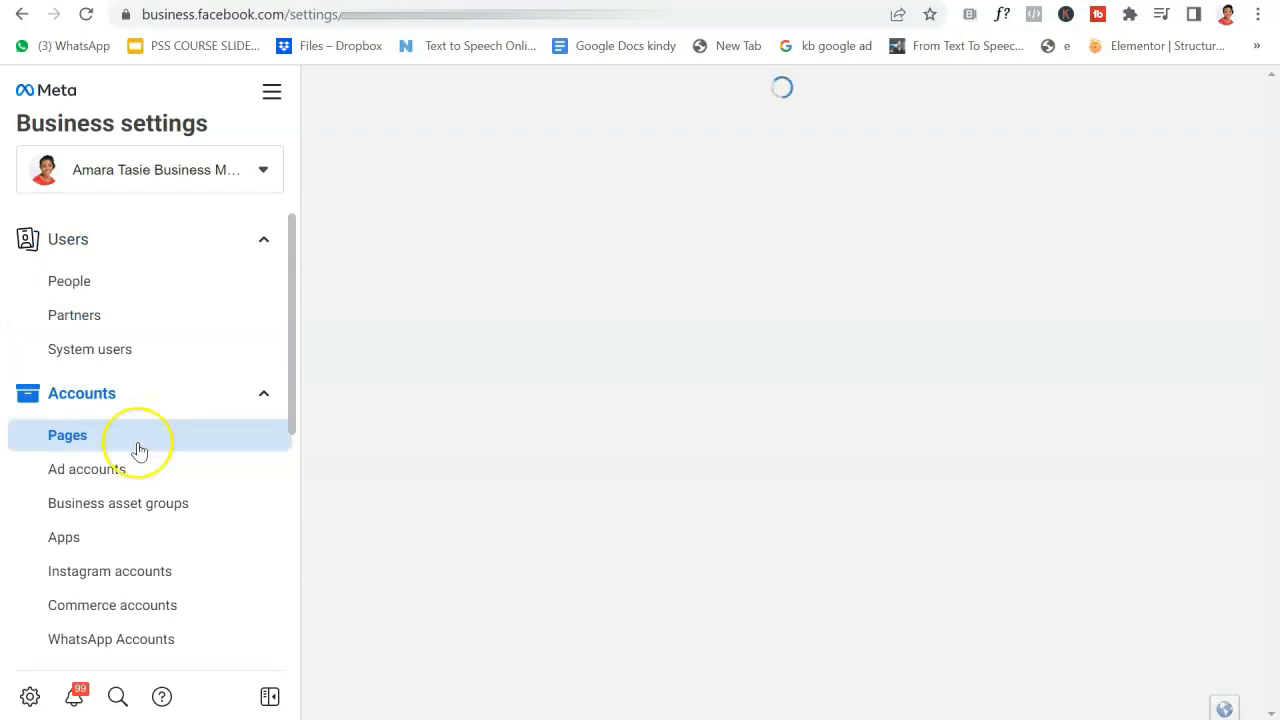
{"action": "left_click", "coordinate": [140, 470]}
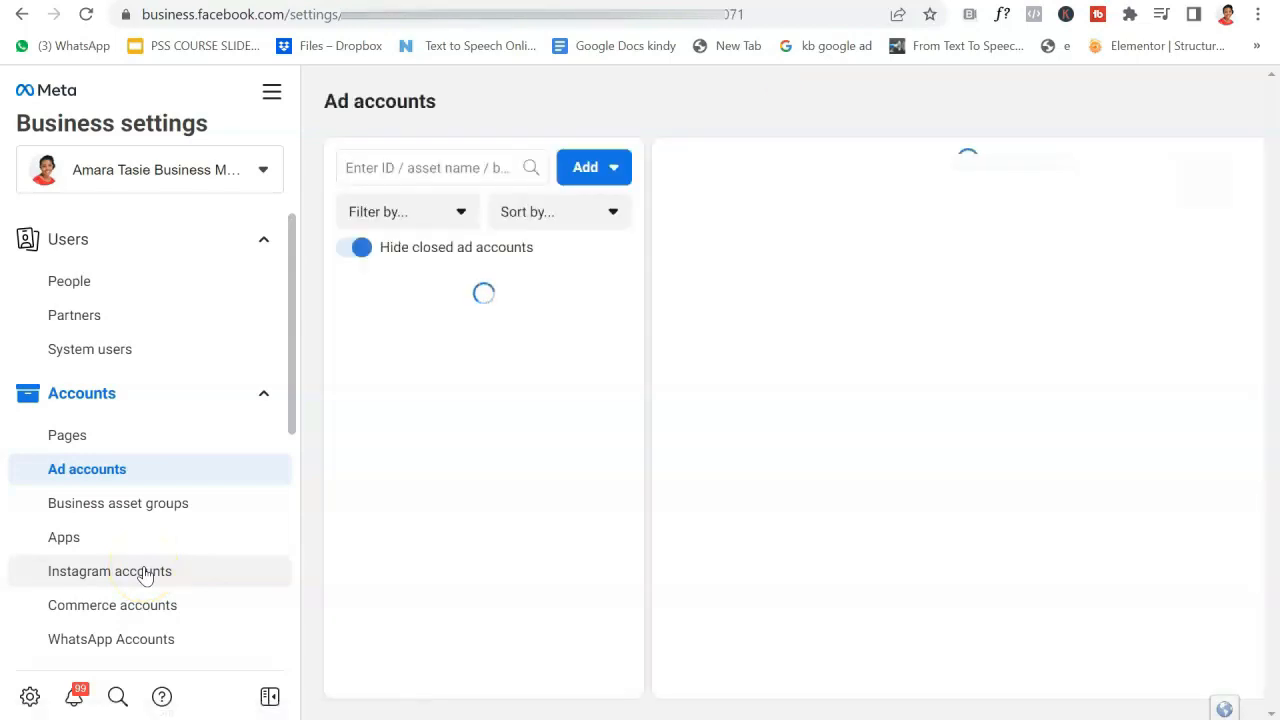
View the WhatsApp Accounts page and scroll through the connected WhatsApp Business App accounts.
{"action": "left_click", "coordinate": [173, 641]}
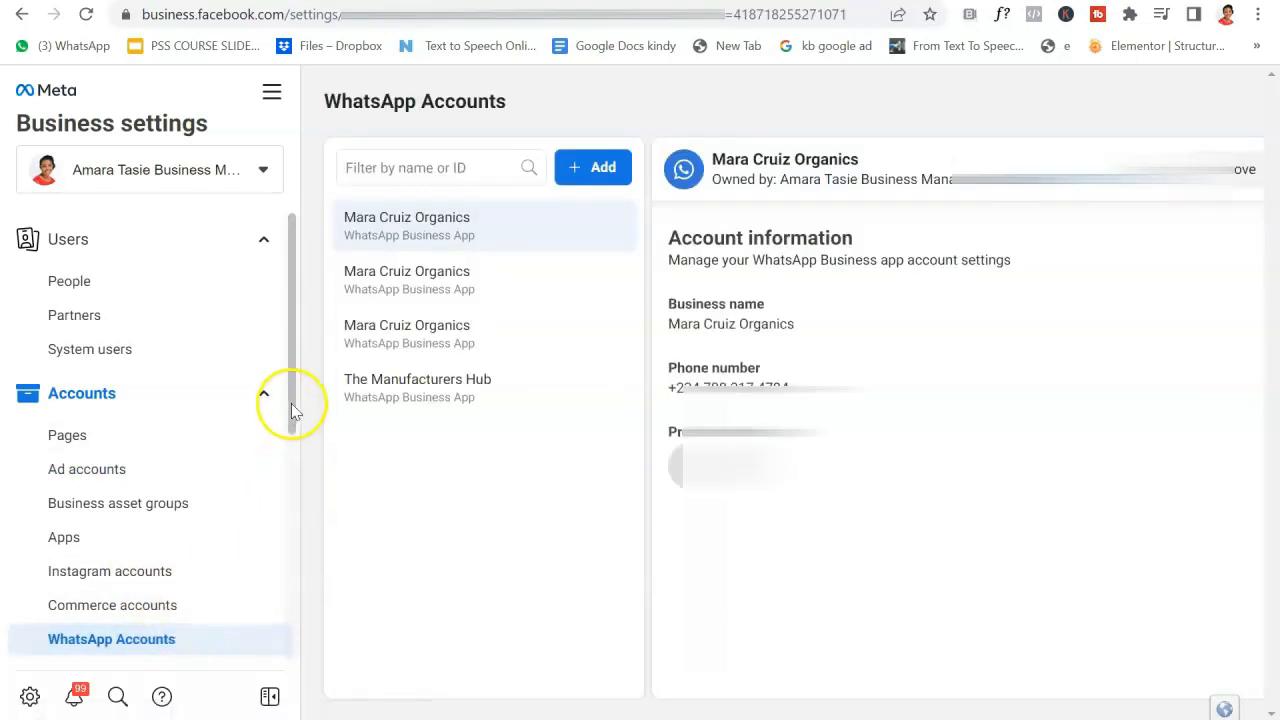
{"action": "left_click", "coordinate": [291, 402]}
{"action": "left_click_drag", "start_coordinate": [291, 401], "coordinate": [285, 545]}
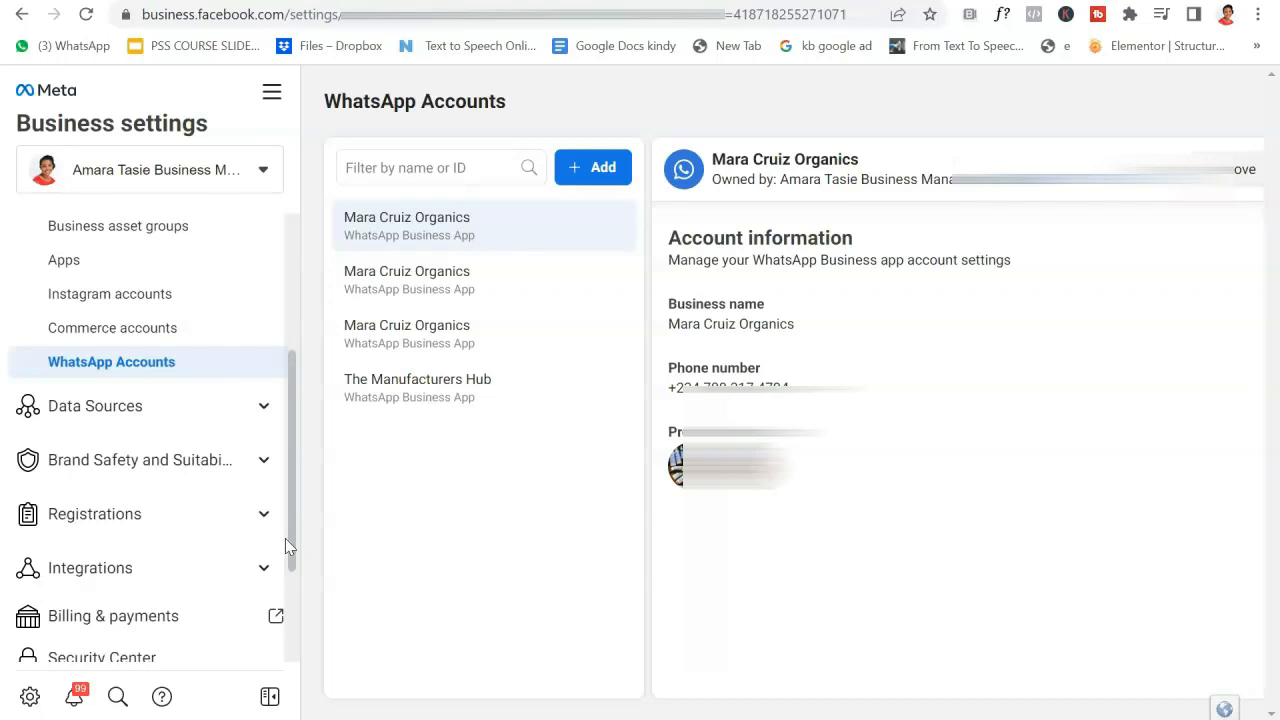
{"action": "left_click_drag", "start_coordinate": [296, 549], "coordinate": [313, 394]}
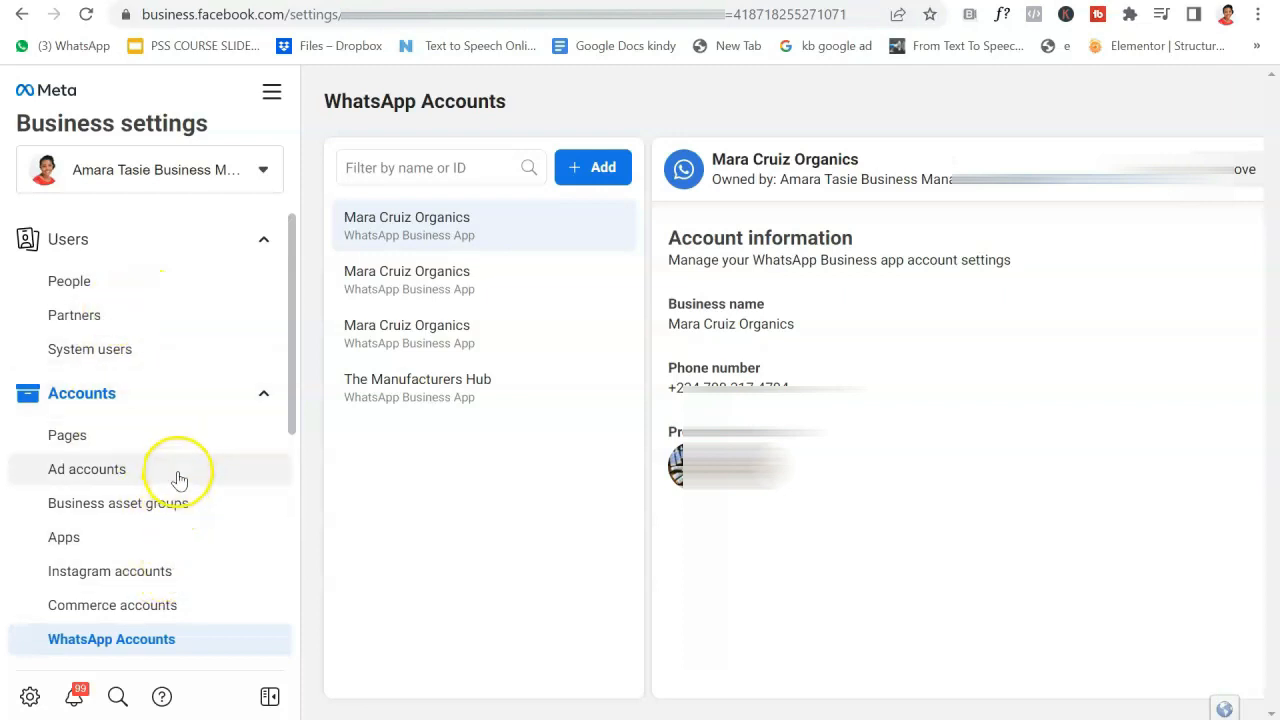
{"action": "left_click", "coordinate": [161, 441]}
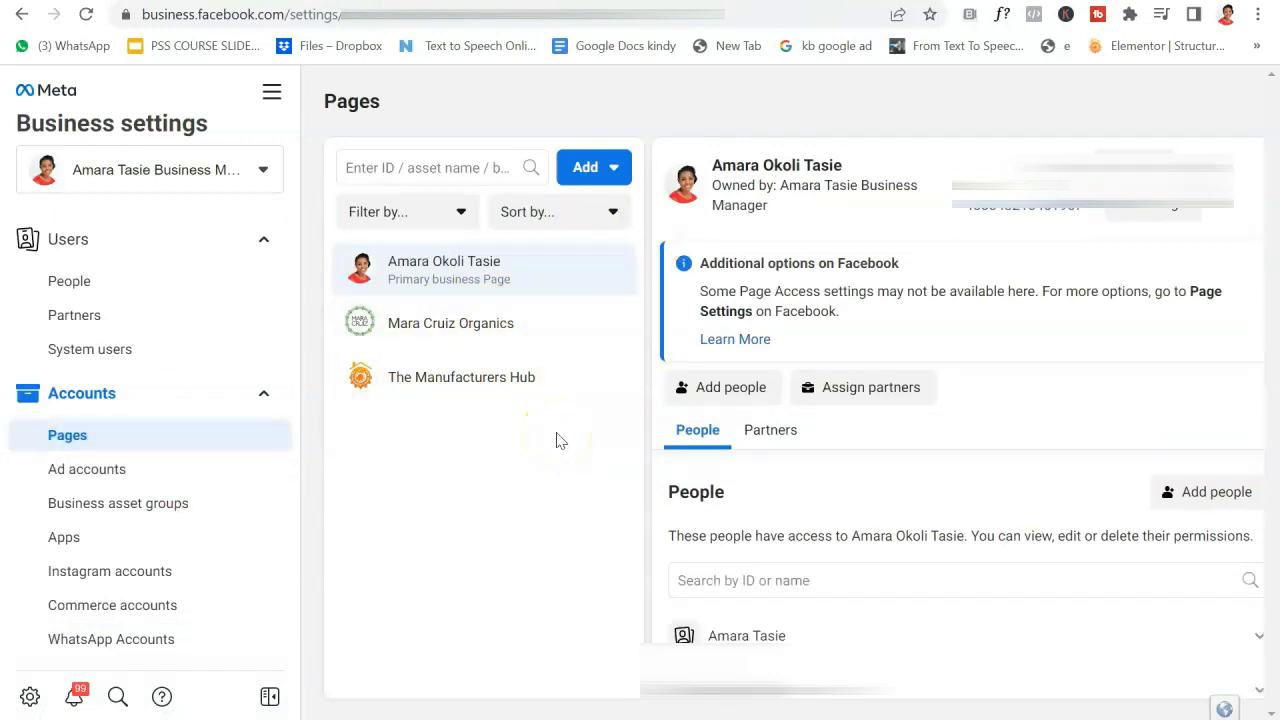
{"action": "left_click", "coordinate": [606, 168]}
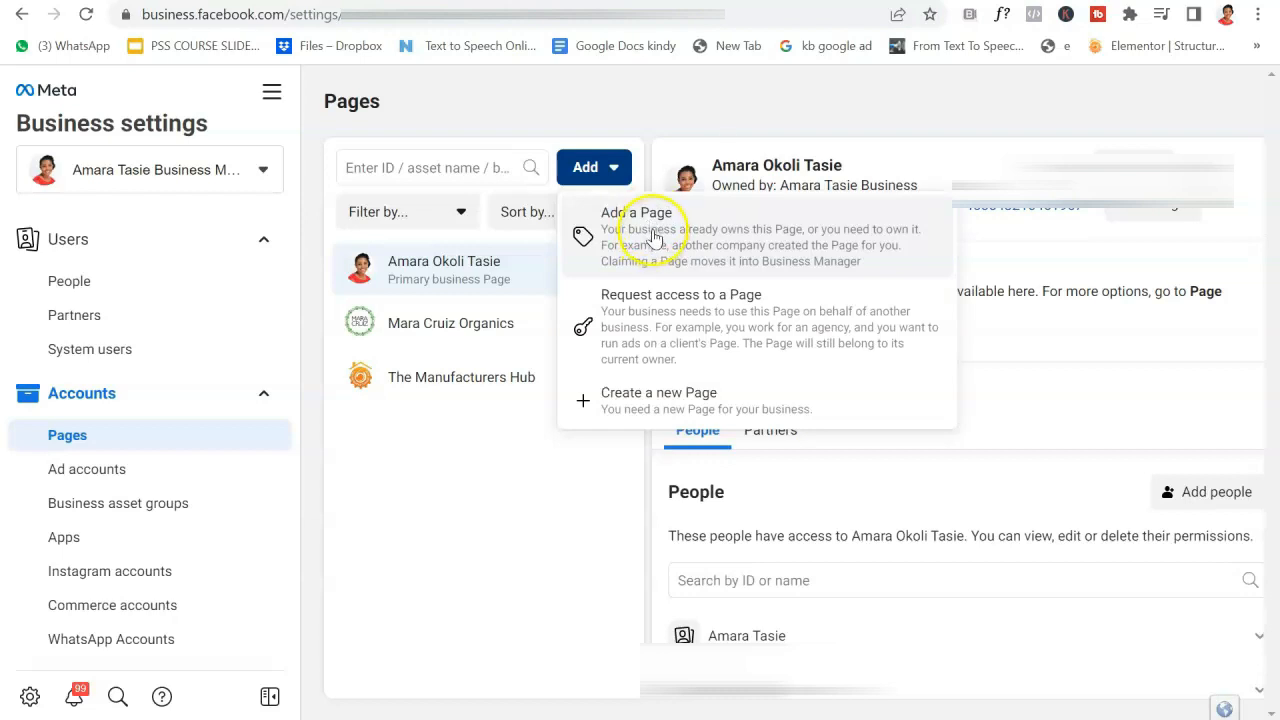
{"action": "left_click", "coordinate": [655, 238]}
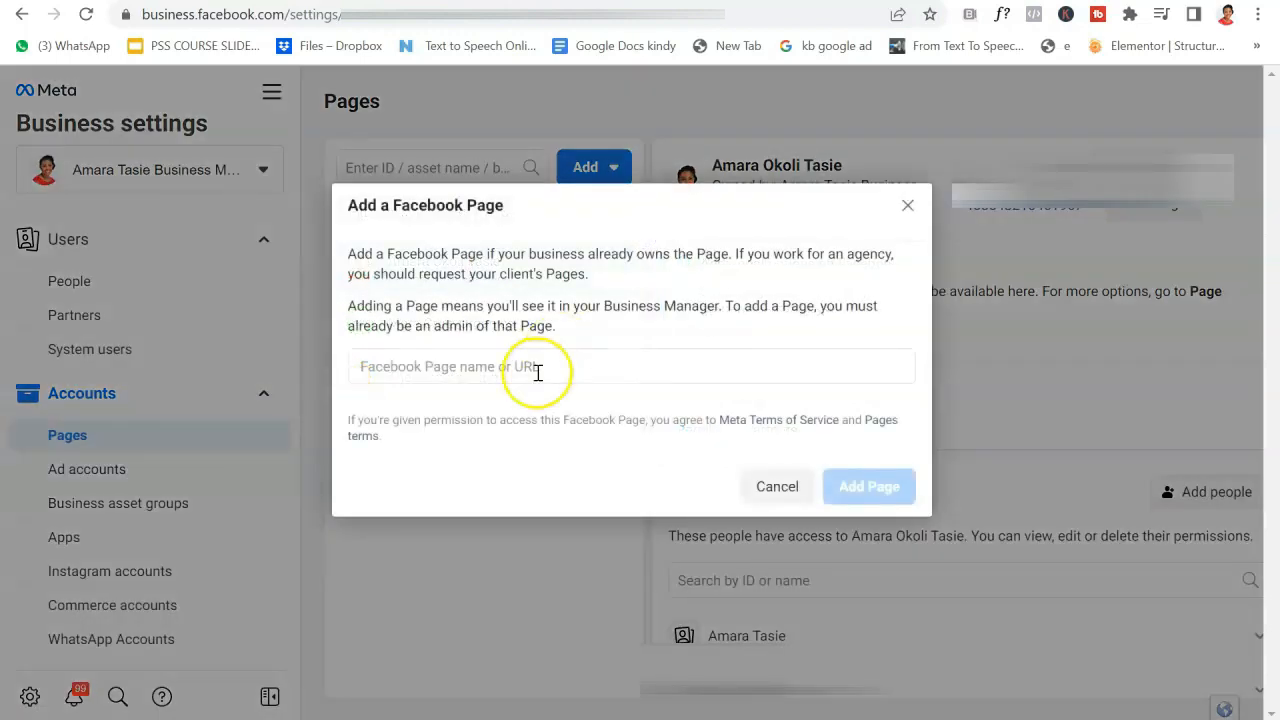
{"action": "left_click", "coordinate": [531, 364]}
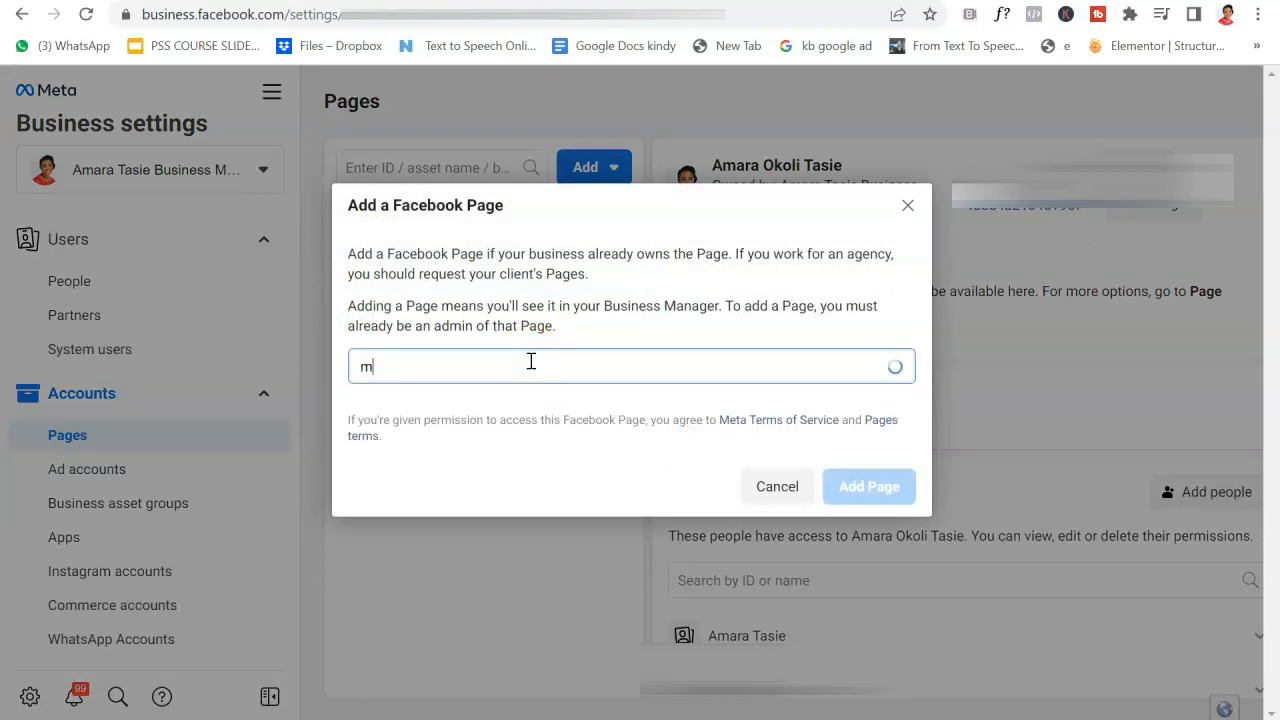
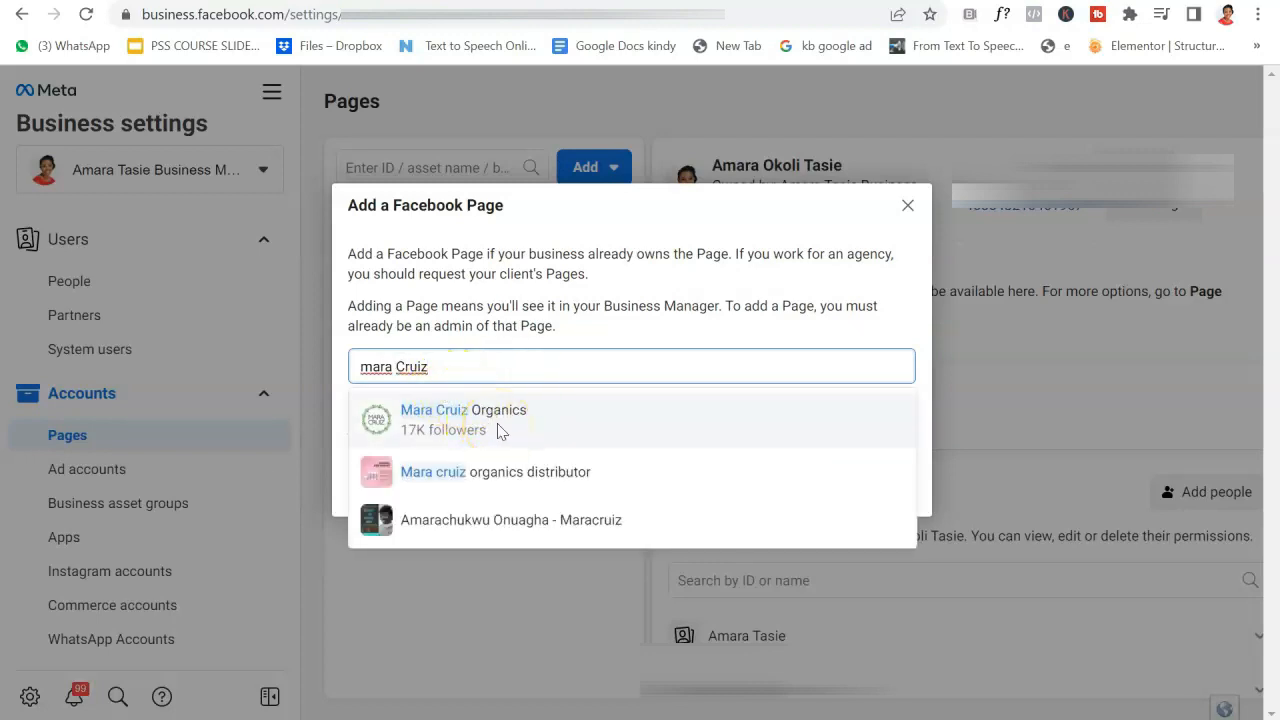
{"action": "left_click", "coordinate": [497, 423]}
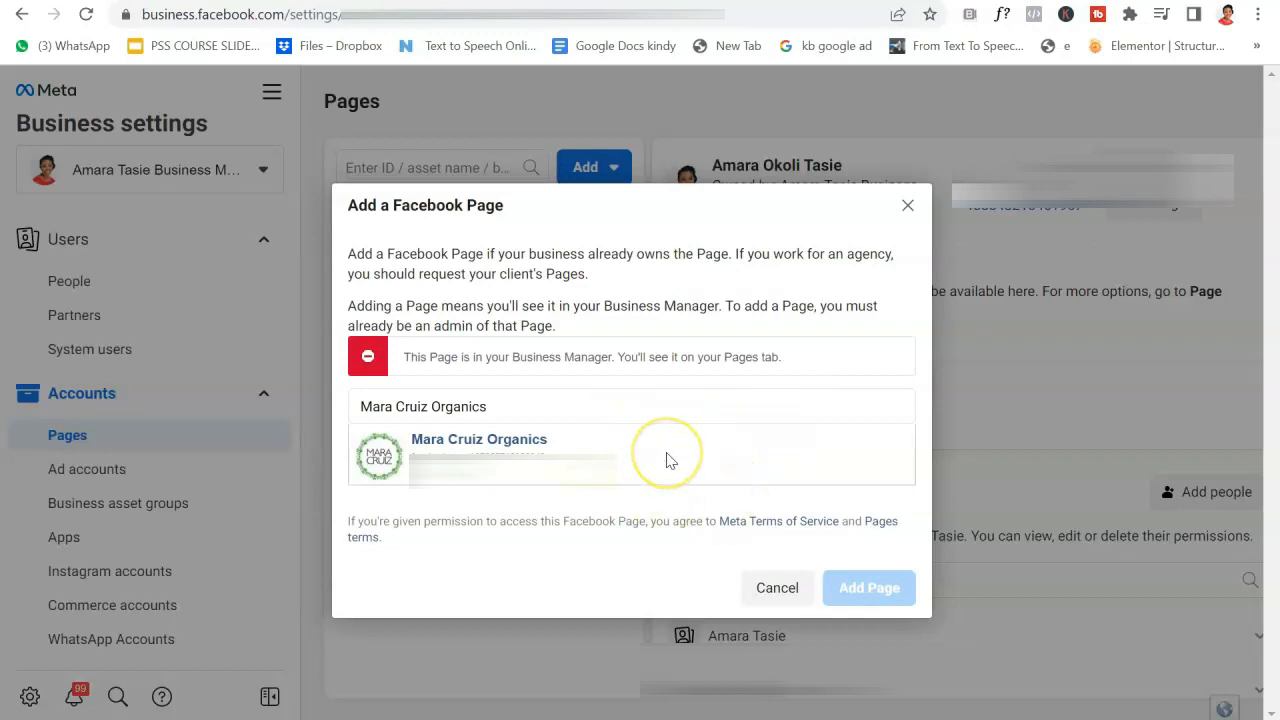
{"action": "left_click", "coordinate": [910, 206]}
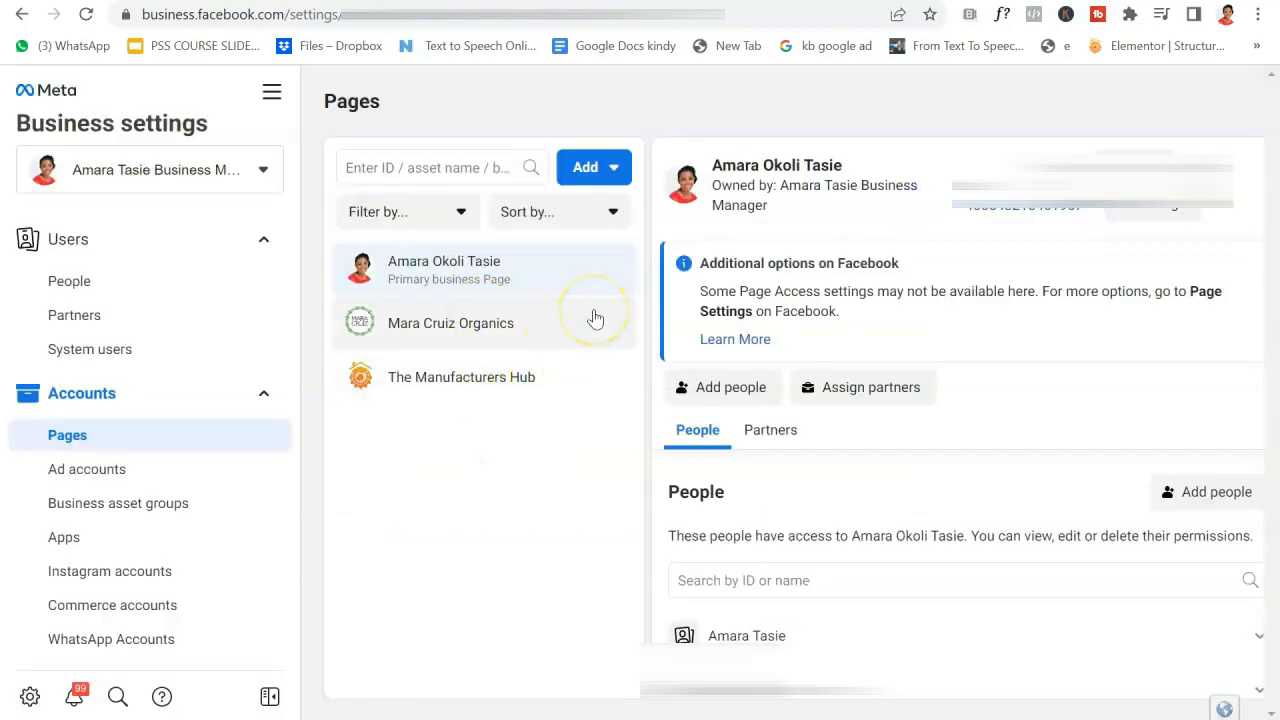
Open Request access to a Page from the Add menu, then close it and the menu.
{"action": "left_click", "coordinate": [605, 168]}
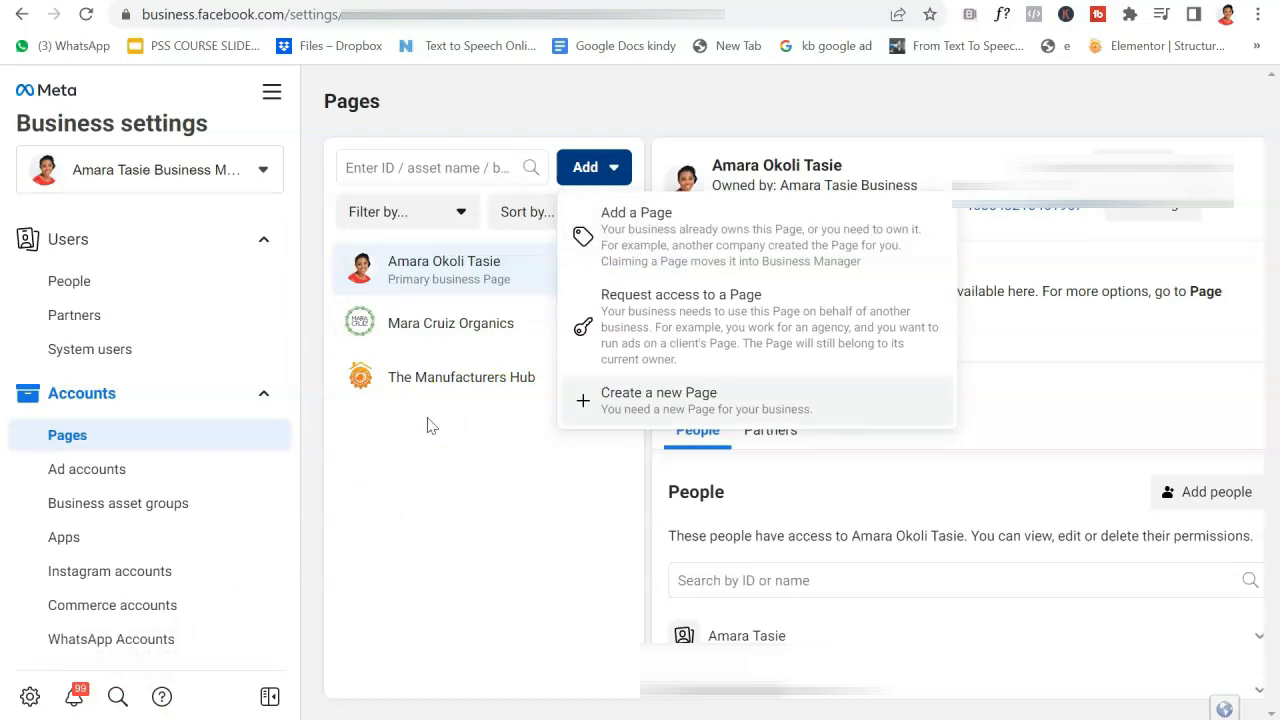
{"action": "left_click", "coordinate": [660, 318]}
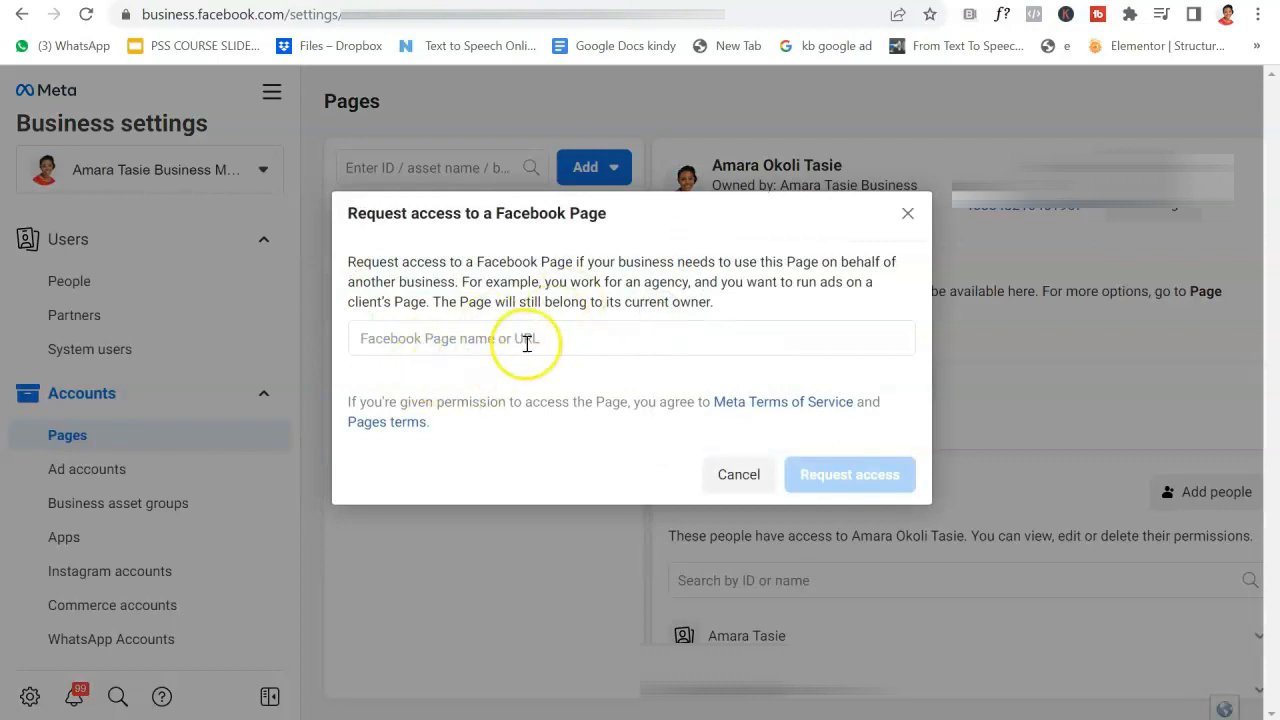
{"action": "left_click", "coordinate": [908, 216]}
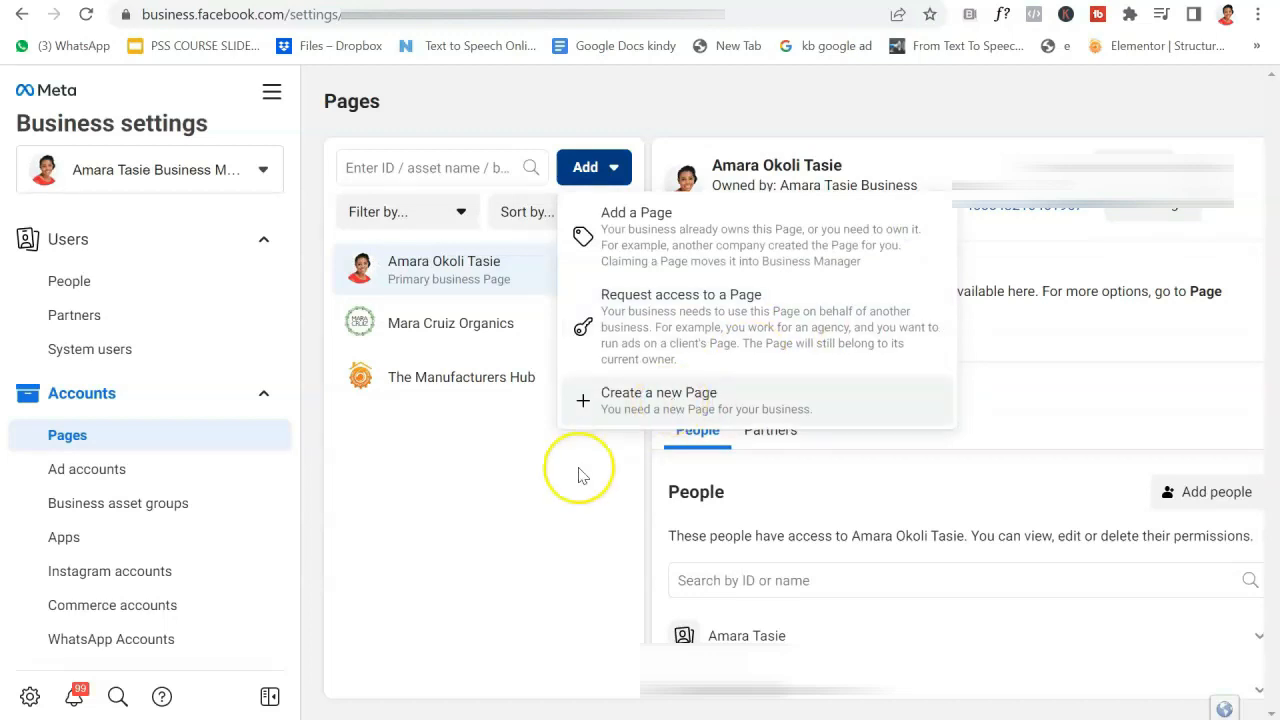
{"action": "left_click", "coordinate": [530, 478]}
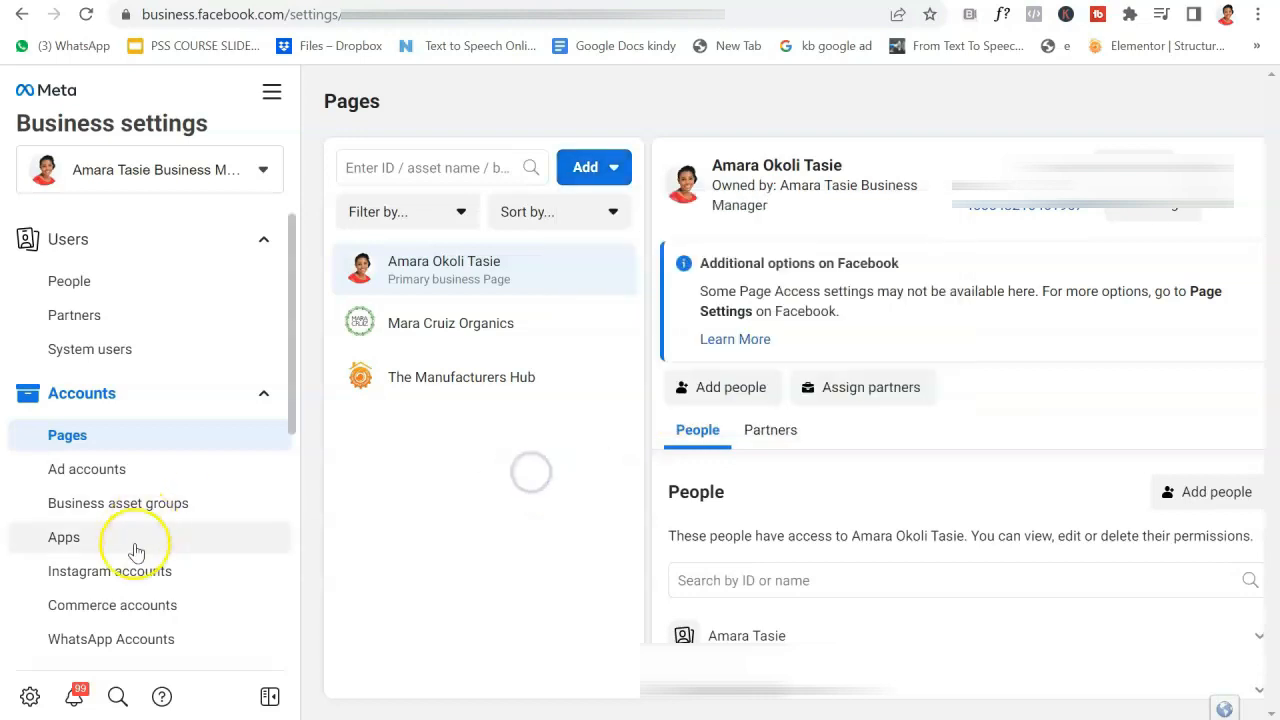
Start connecting an Instagram account from Instagram accounts, then cancel the login and dialog.
{"action": "left_click", "coordinate": [135, 580]}
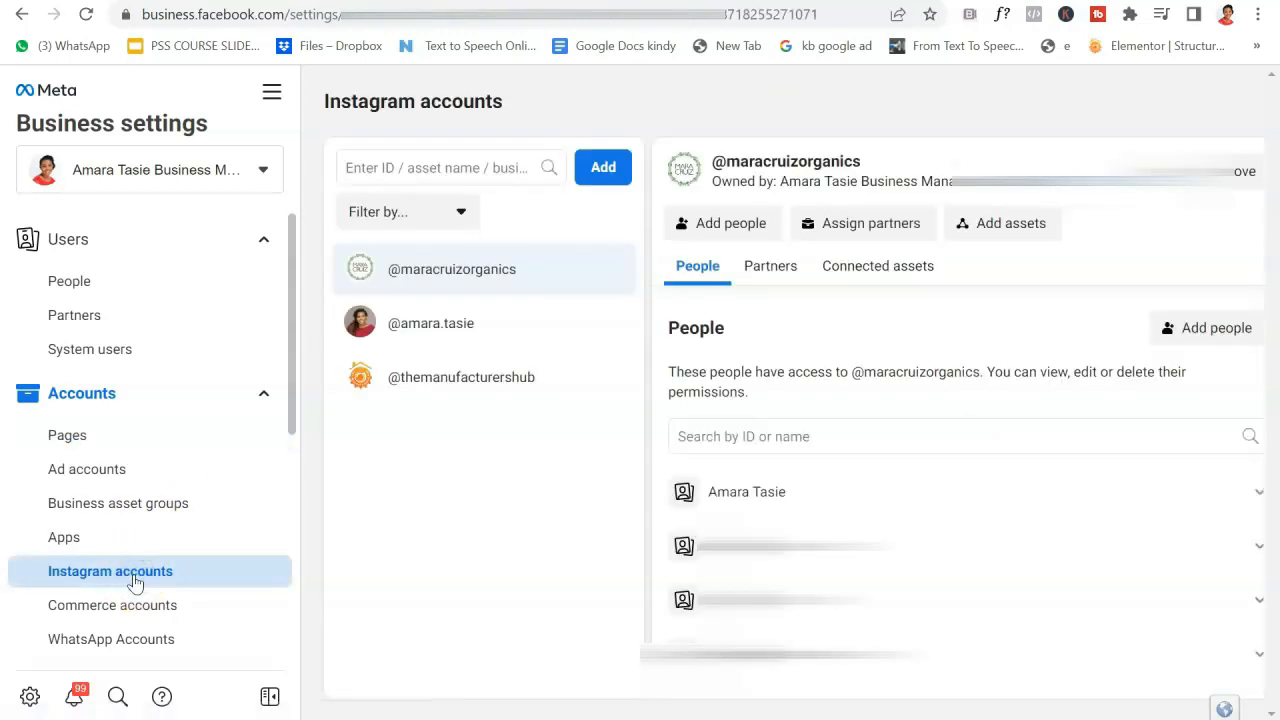
{"action": "left_click", "coordinate": [600, 168]}
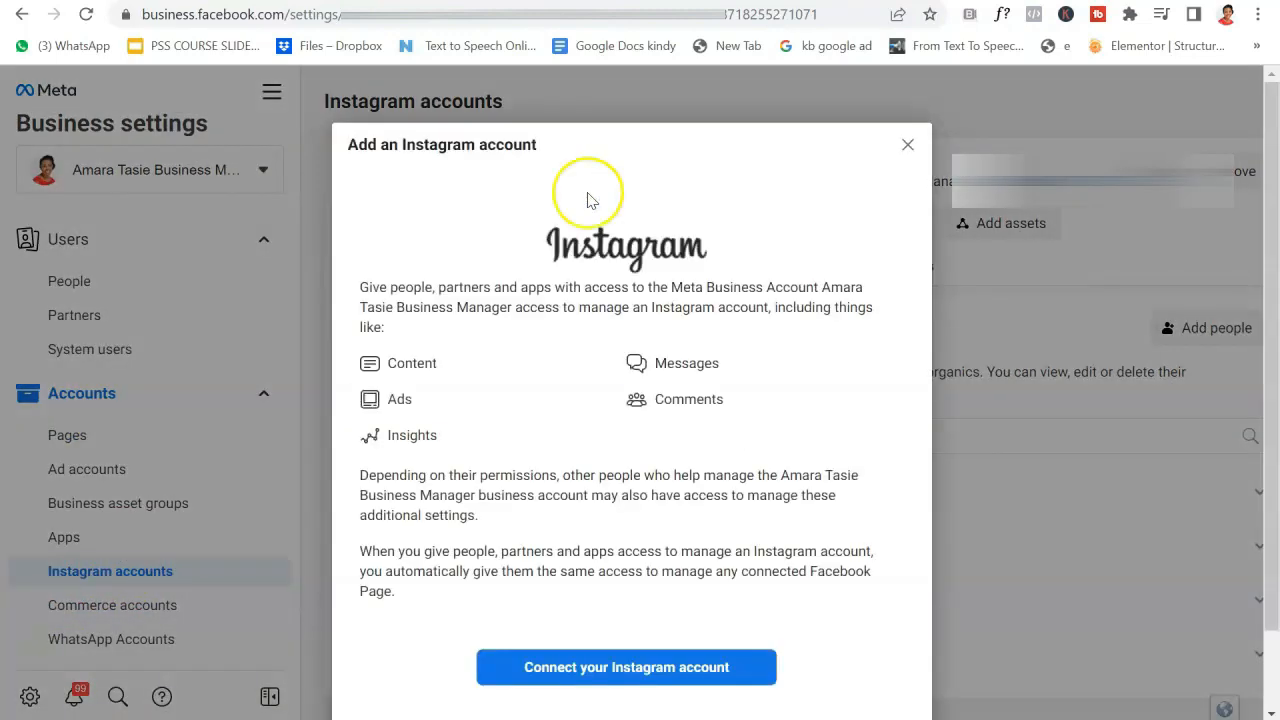
{"action": "left_click", "coordinate": [634, 668]}
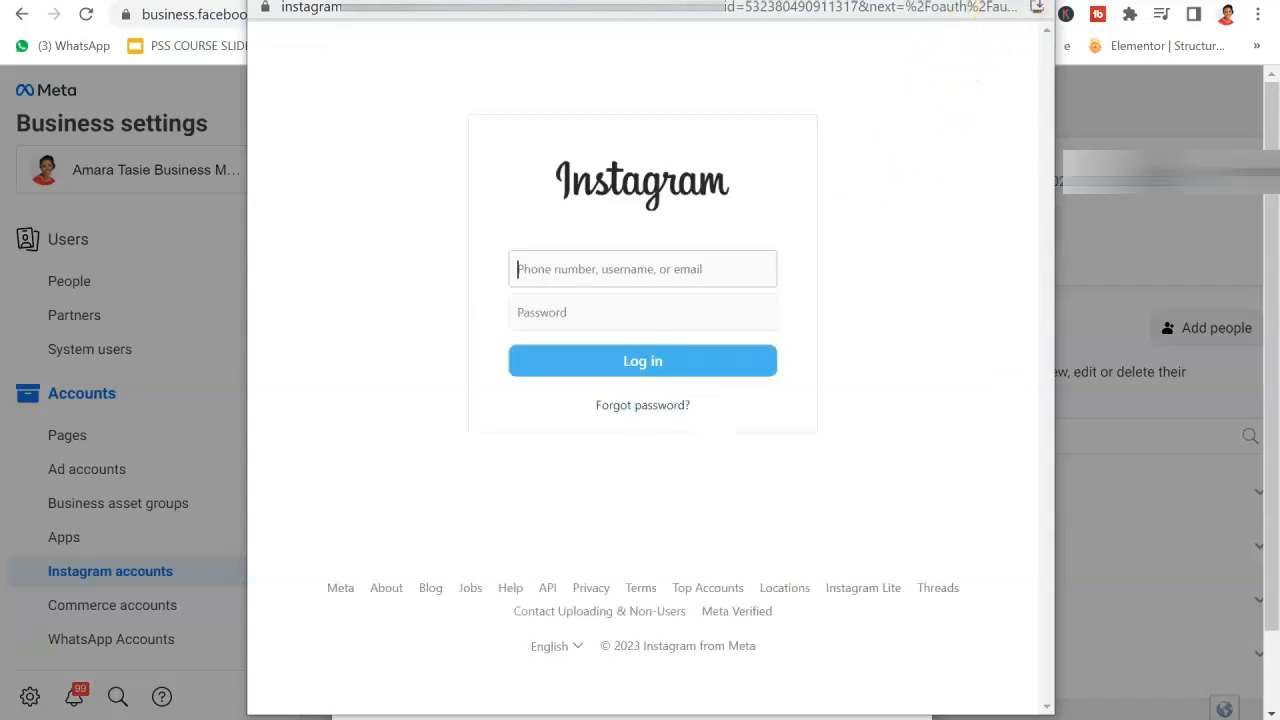
{"action": "left_click", "coordinate": [1030, 1]}
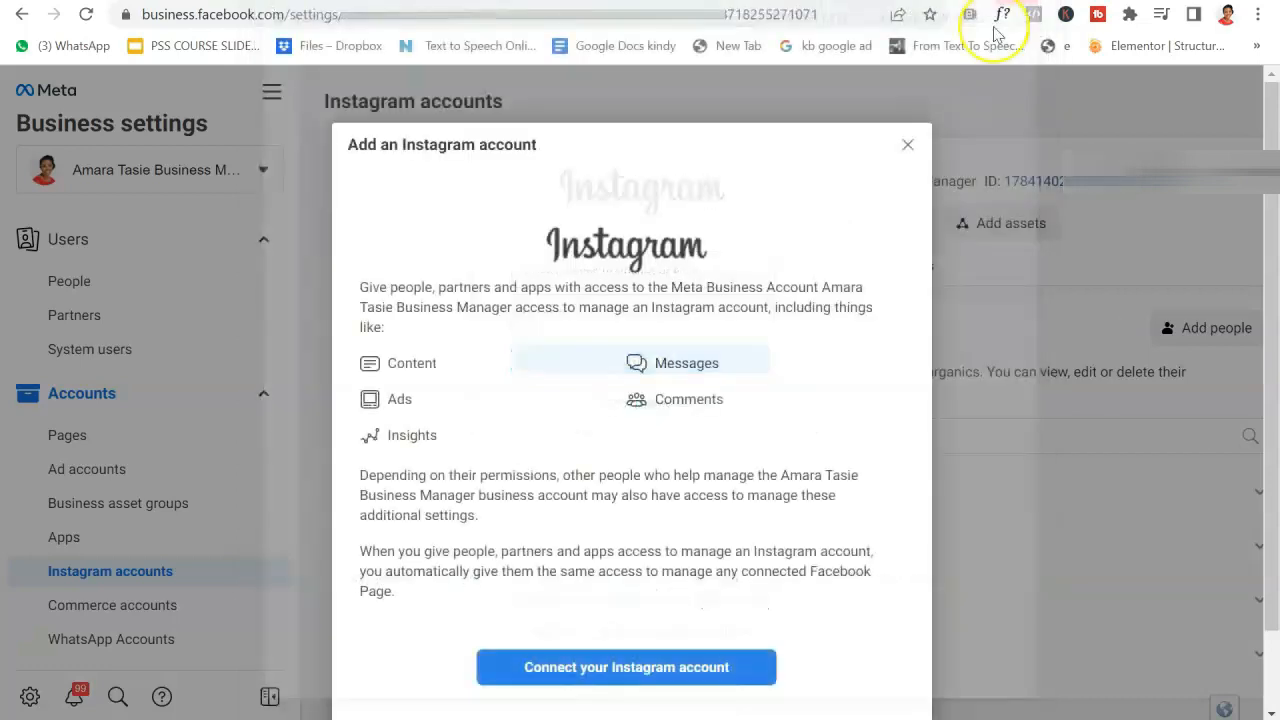
{"action": "left_click", "coordinate": [907, 148]}
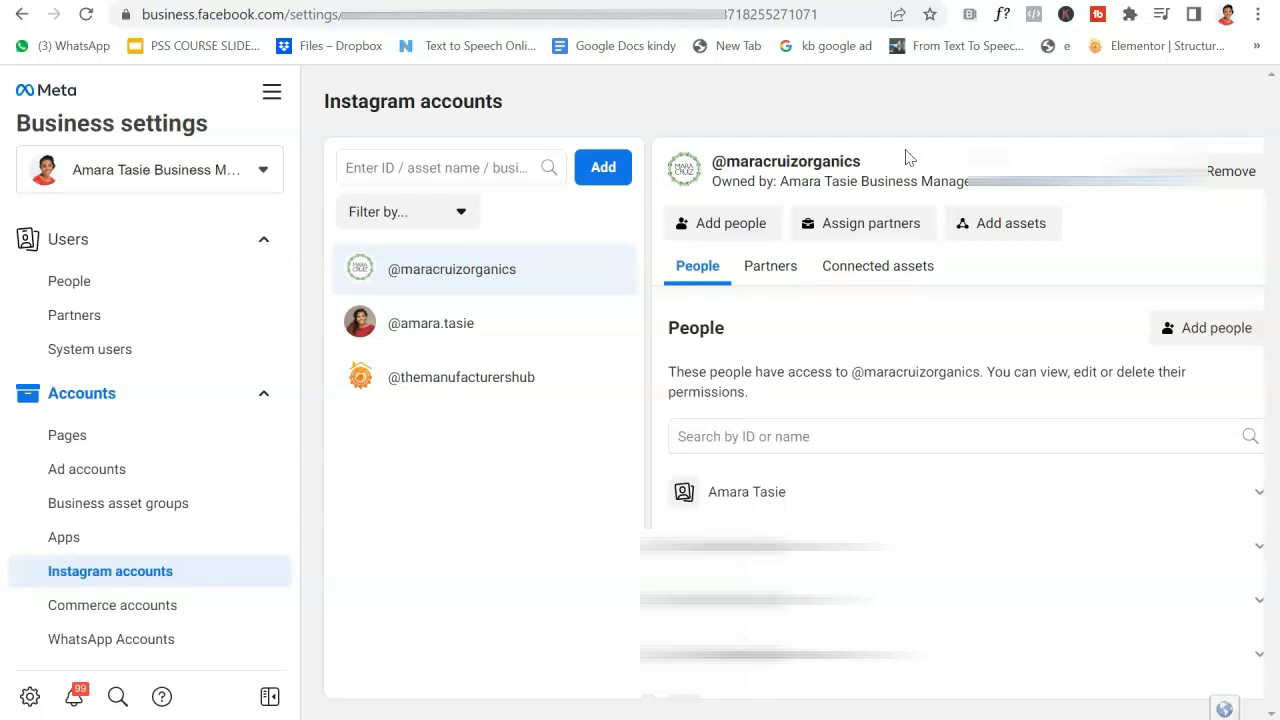
Add a WhatsApp Business App account with the country set to Nigeria (NG +234).
{"action": "left_click", "coordinate": [170, 652]}
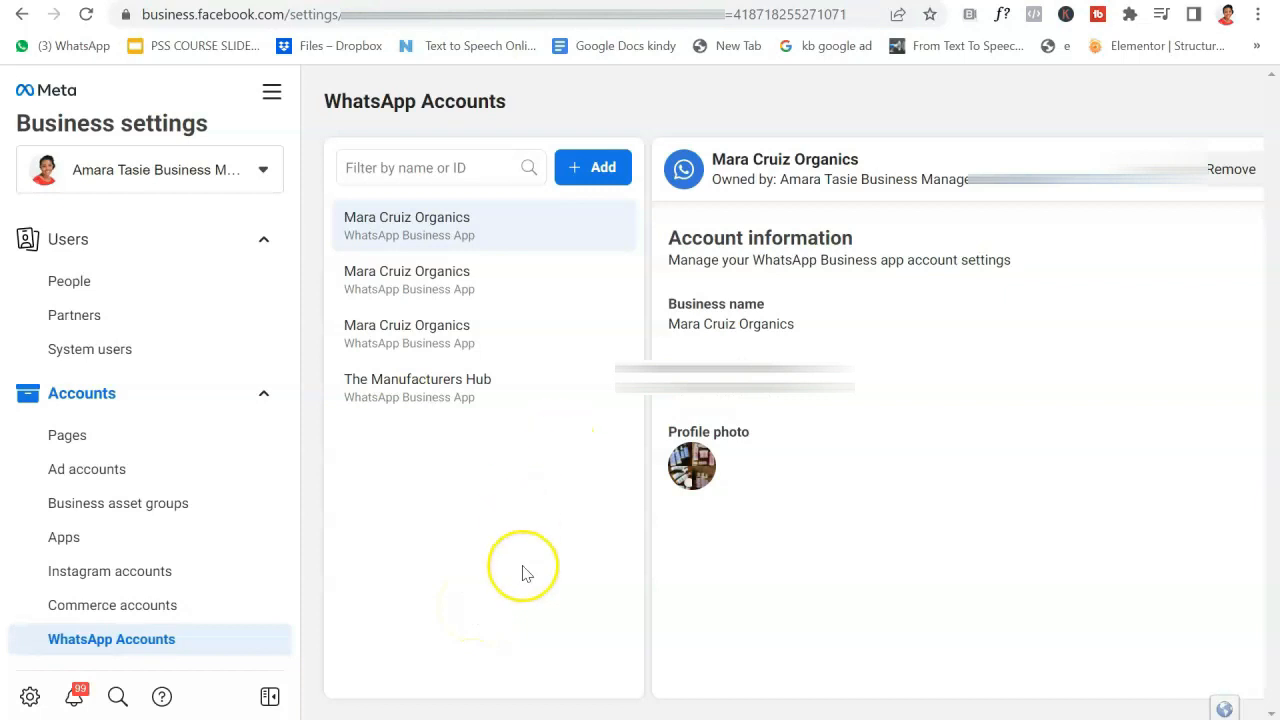
{"action": "left_click", "coordinate": [597, 170]}
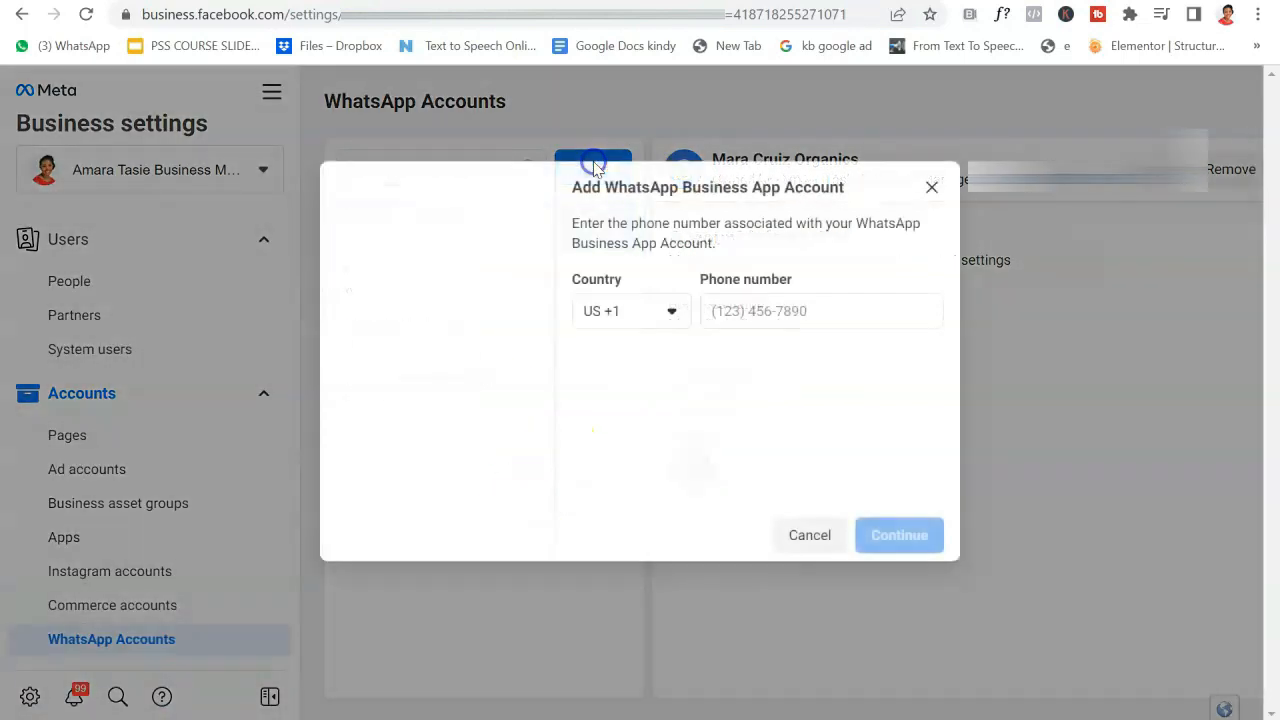
{"action": "left_click", "coordinate": [660, 322]}
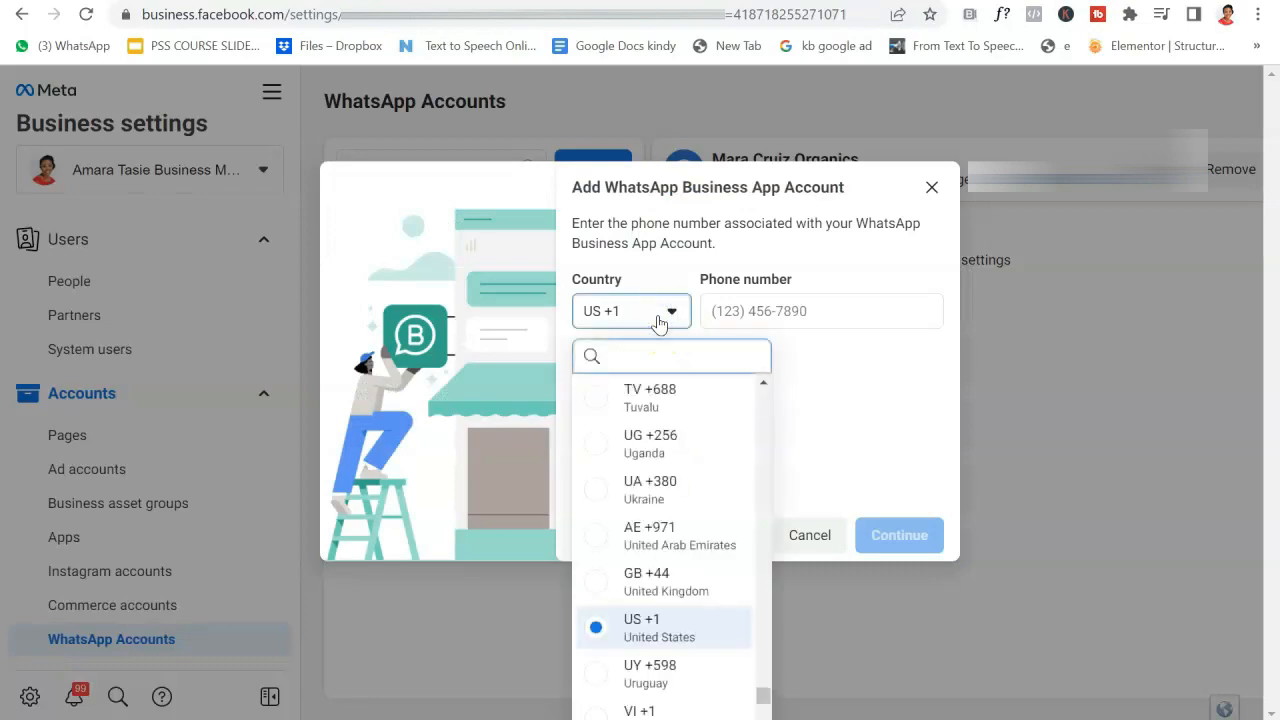
{"action": "type", "text": "24"}
{"action": "key", "text": "BackSpace"}
{"action": "type", "text": "3"}
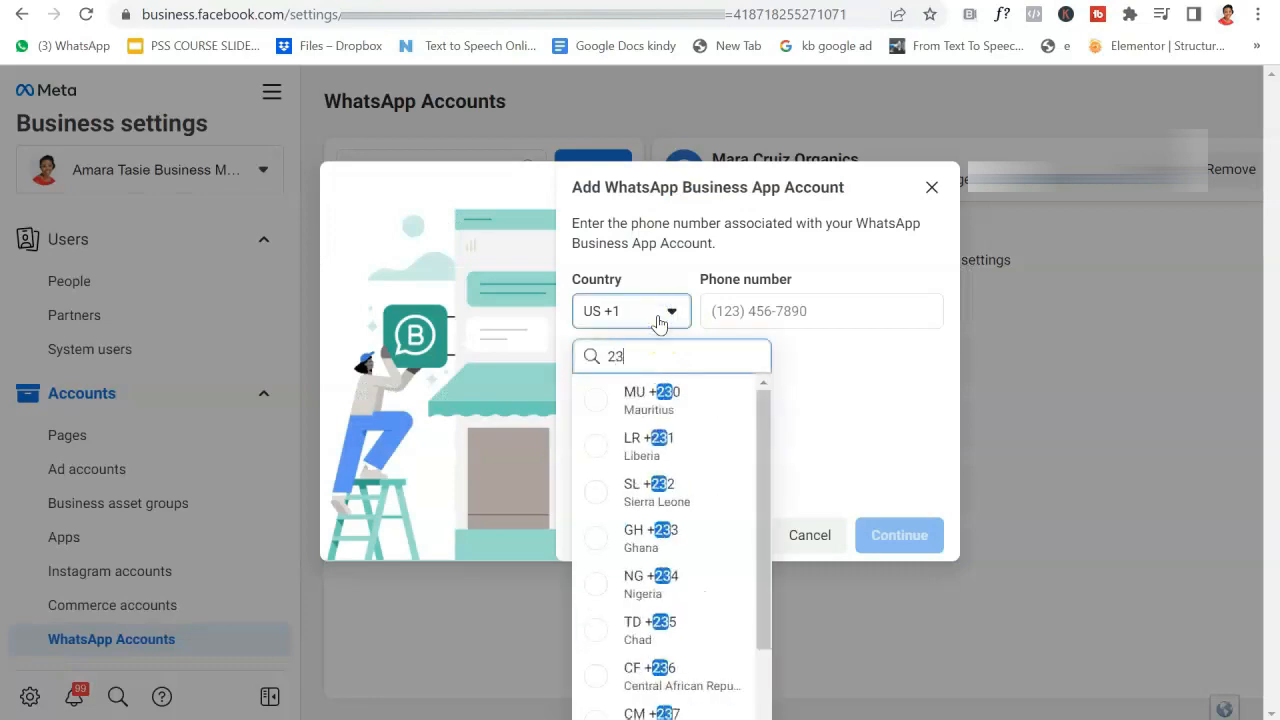
{"action": "type", "text": "4"}
{"action": "left_click", "coordinate": [623, 397]}
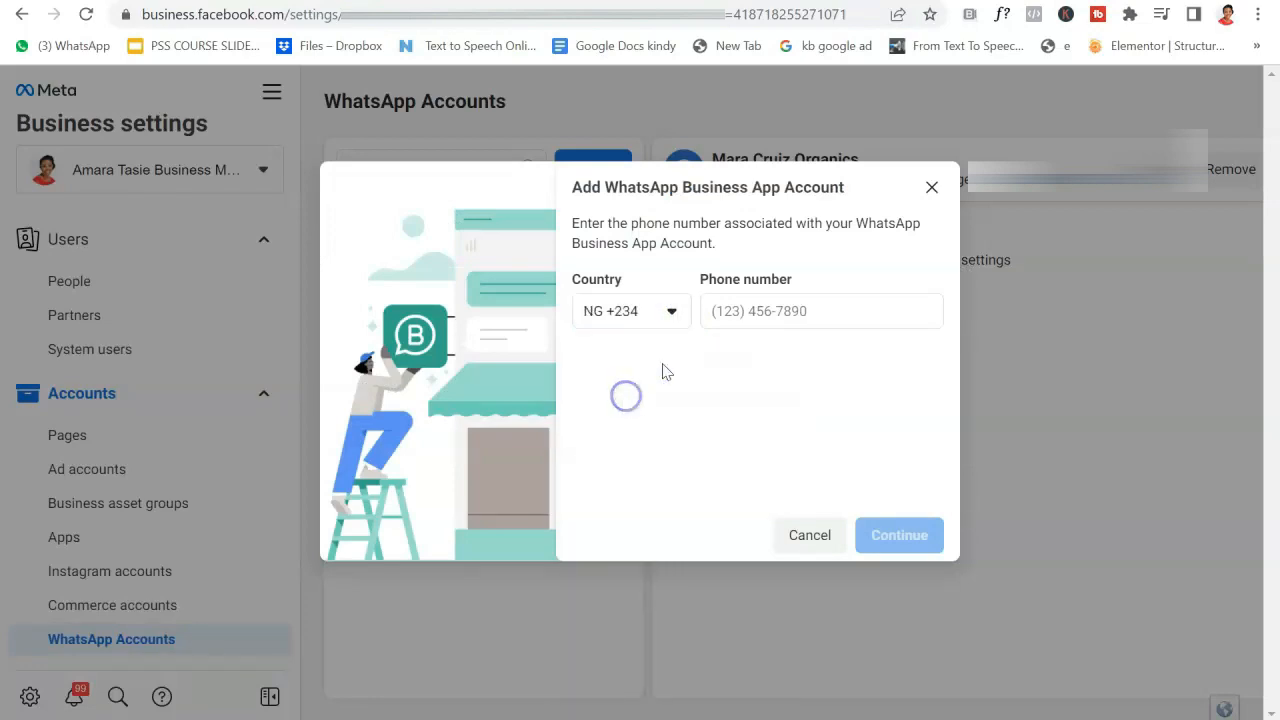
{"action": "left_click", "coordinate": [733, 312]}
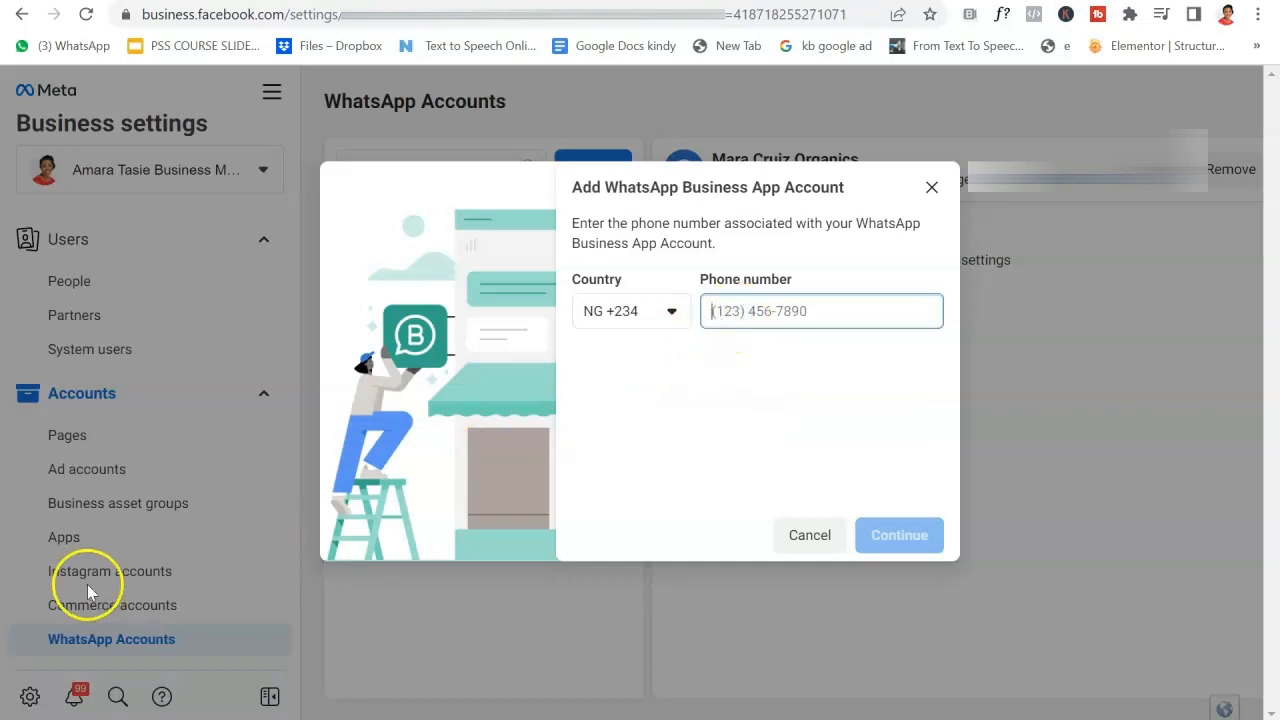
Dismiss the Add WhatsApp Business App Account dialog without entering a phone number.
{"action": "left_click", "coordinate": [104, 718]}
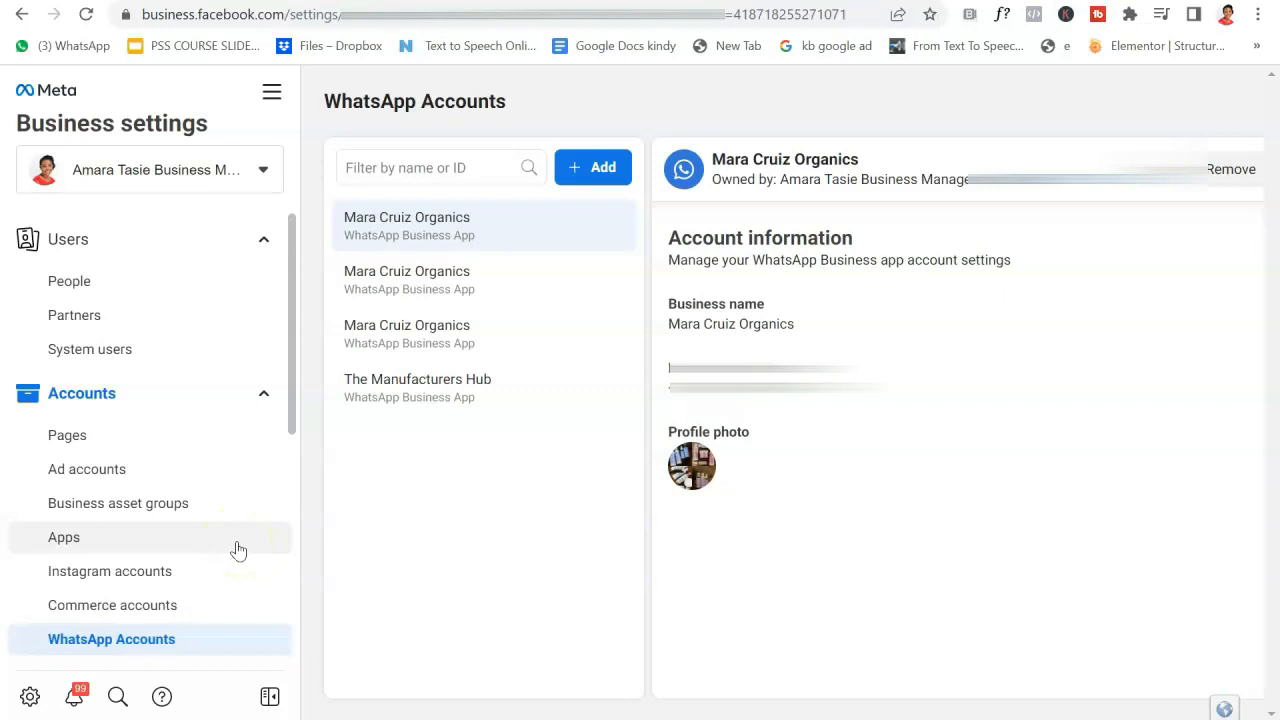
Go to the People list and start inviting a new person to the business.
{"action": "left_click", "coordinate": [147, 300]}
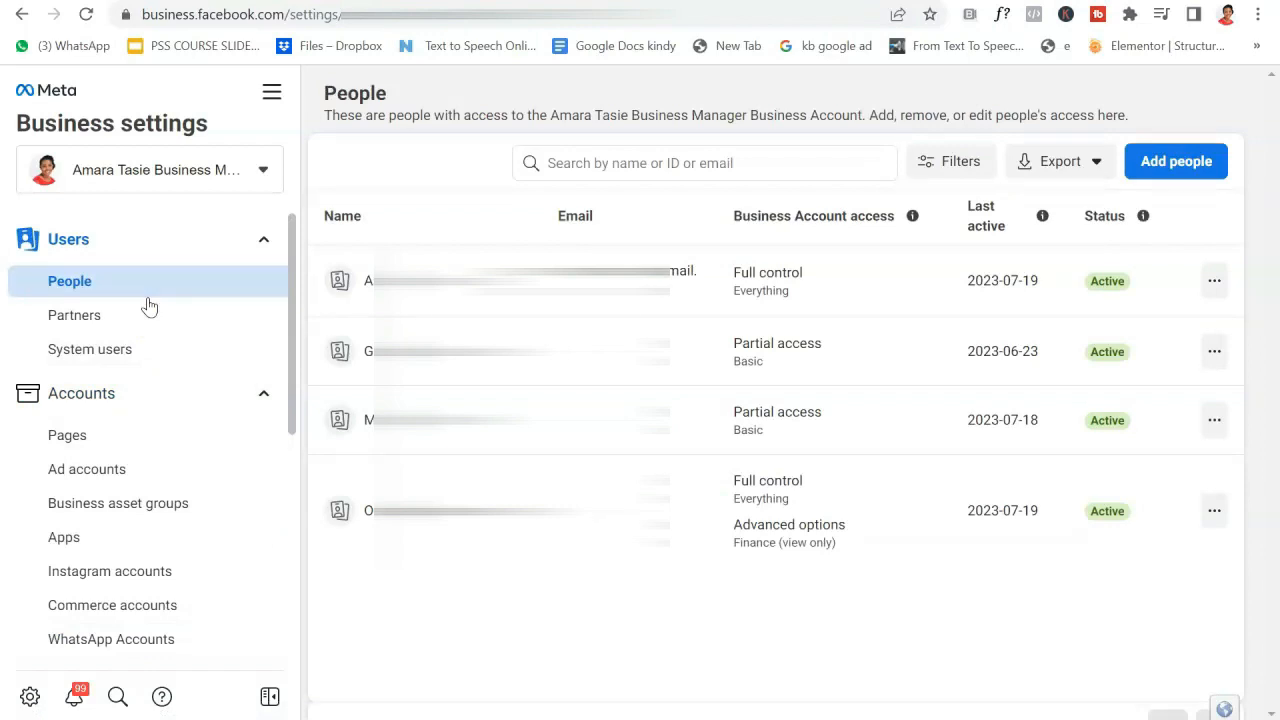
{"action": "left_click", "coordinate": [1198, 170]}
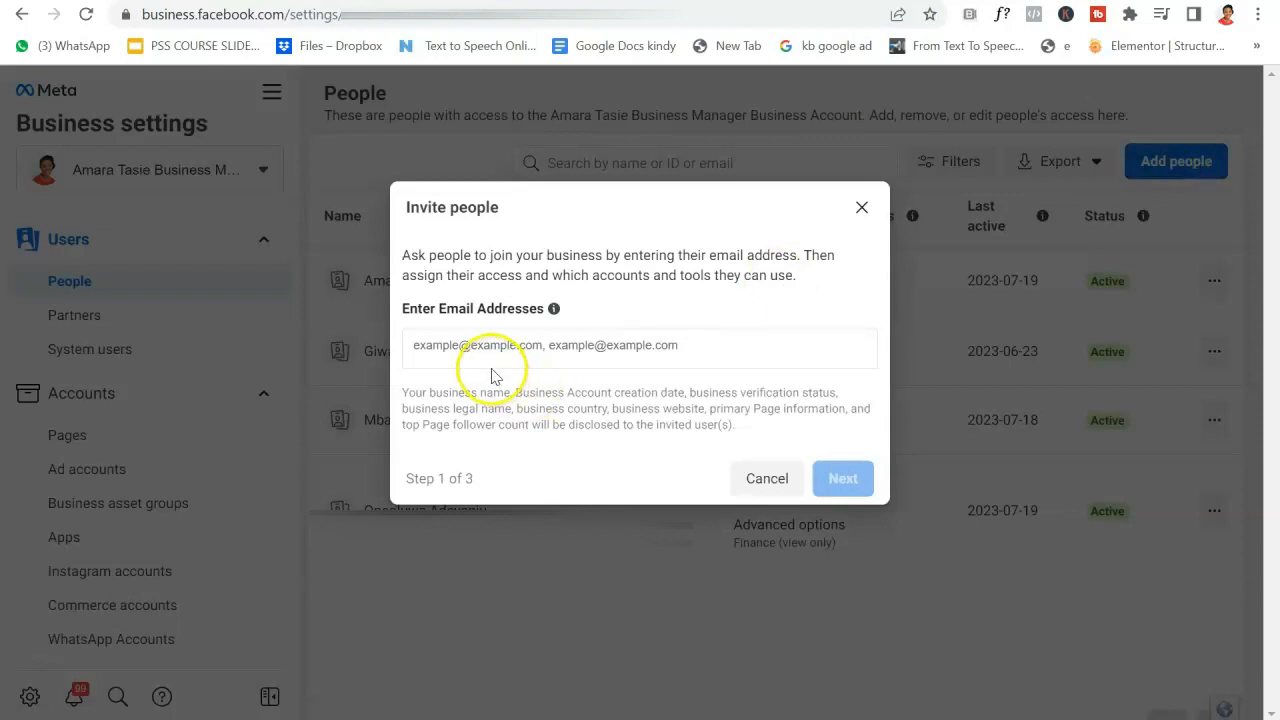
{"action": "left_click", "coordinate": [480, 349]}
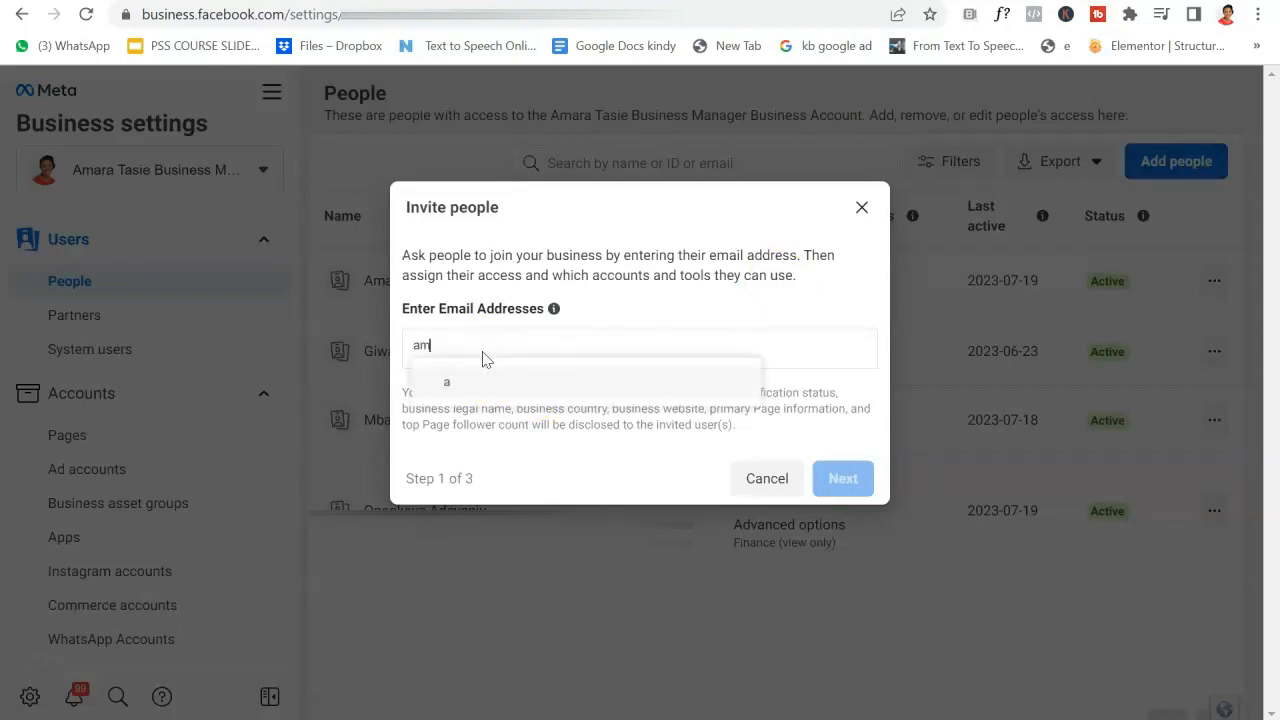
Enter the invitee's Gmail address, fixing a mistyped entry, and add the suggested address.
{"action": "key", "text": "Return"}
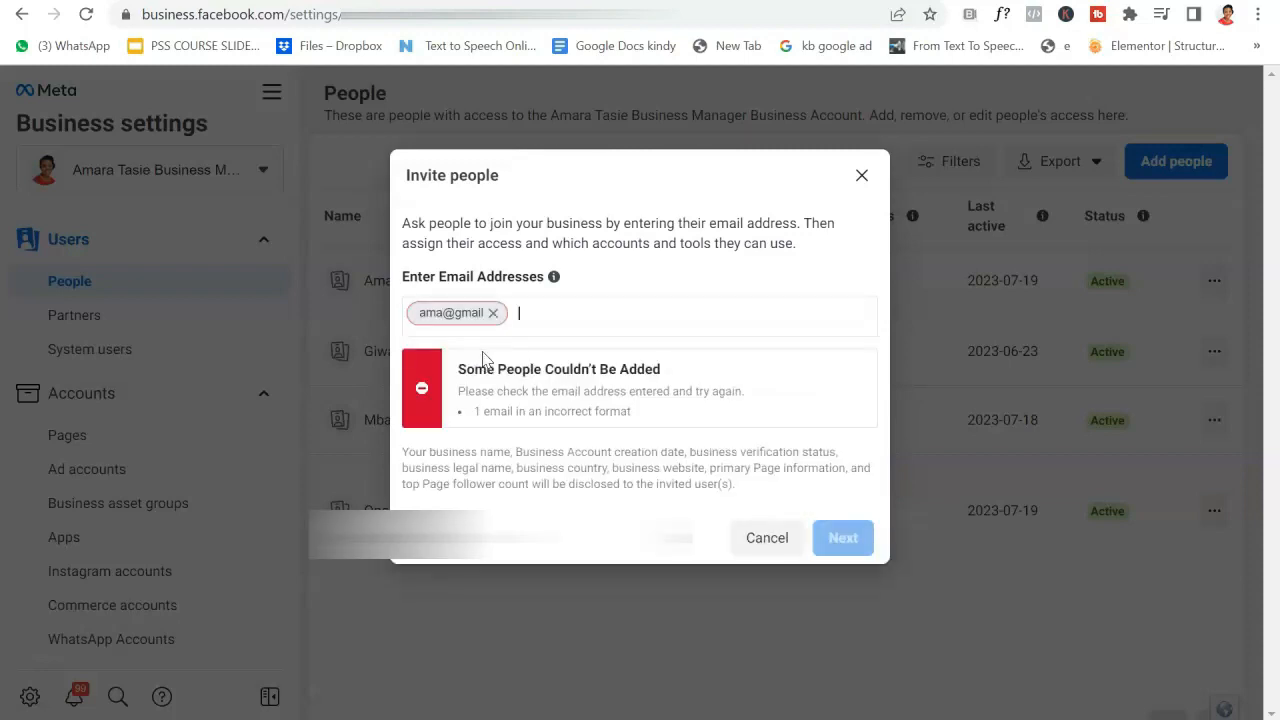
{"action": "key", "text": "BackSpace"}
{"action": "type", "text": ".com"}
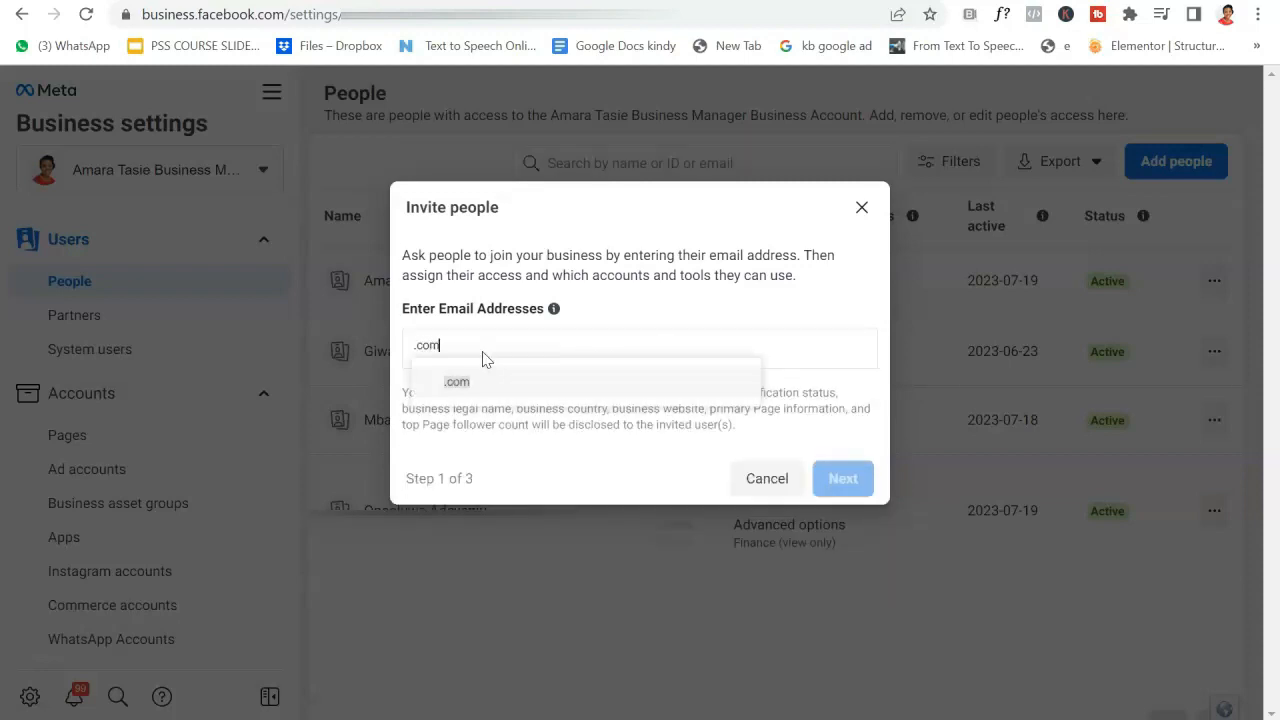
{"action": "key", "text": "BackSpace"}
{"action": "key", "text": "BackSpace"}
{"action": "key", "text": "BackSpace"}
{"action": "key", "text": "BackSpace"}
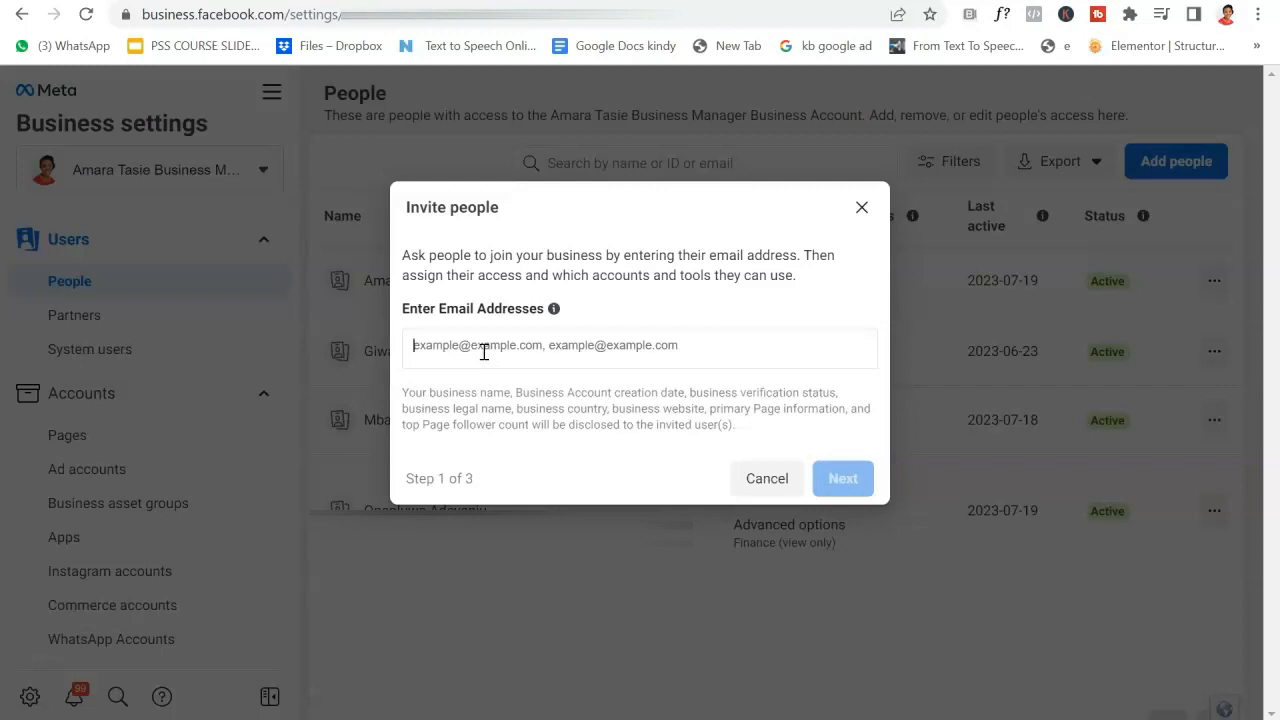
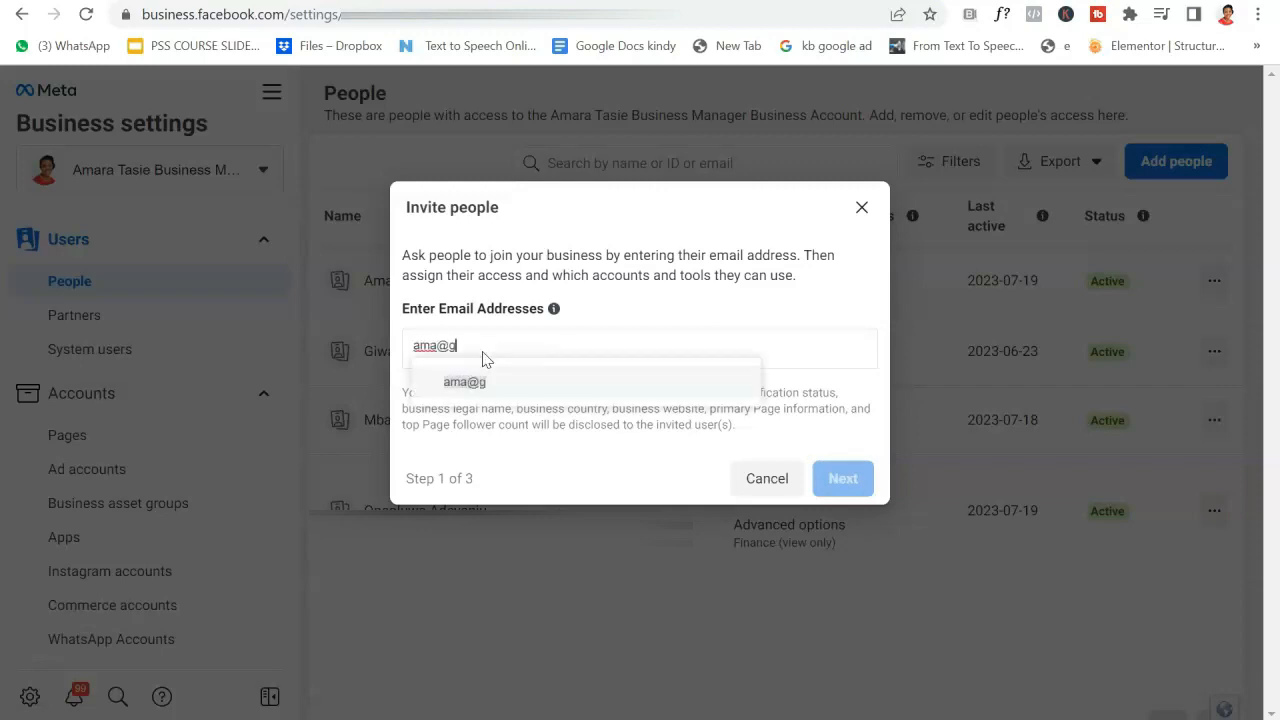
{"action": "left_click", "coordinate": [486, 370]}
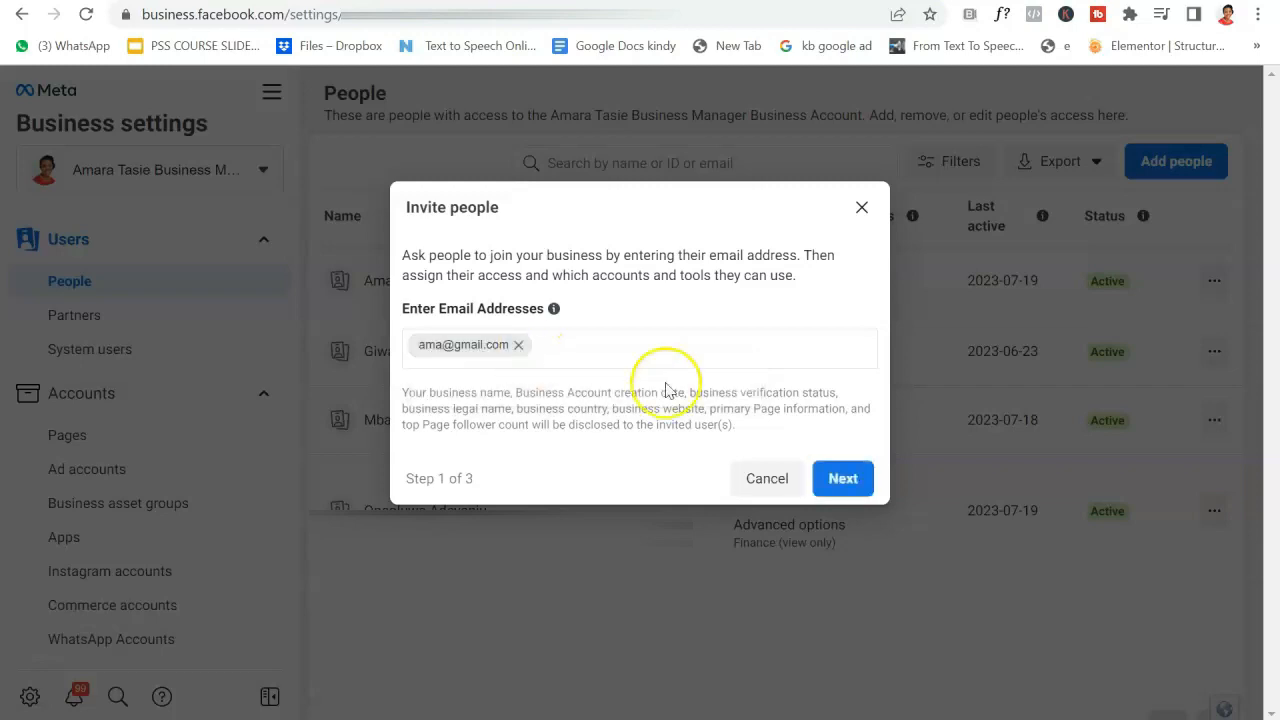
{"action": "left_click", "coordinate": [838, 479]}
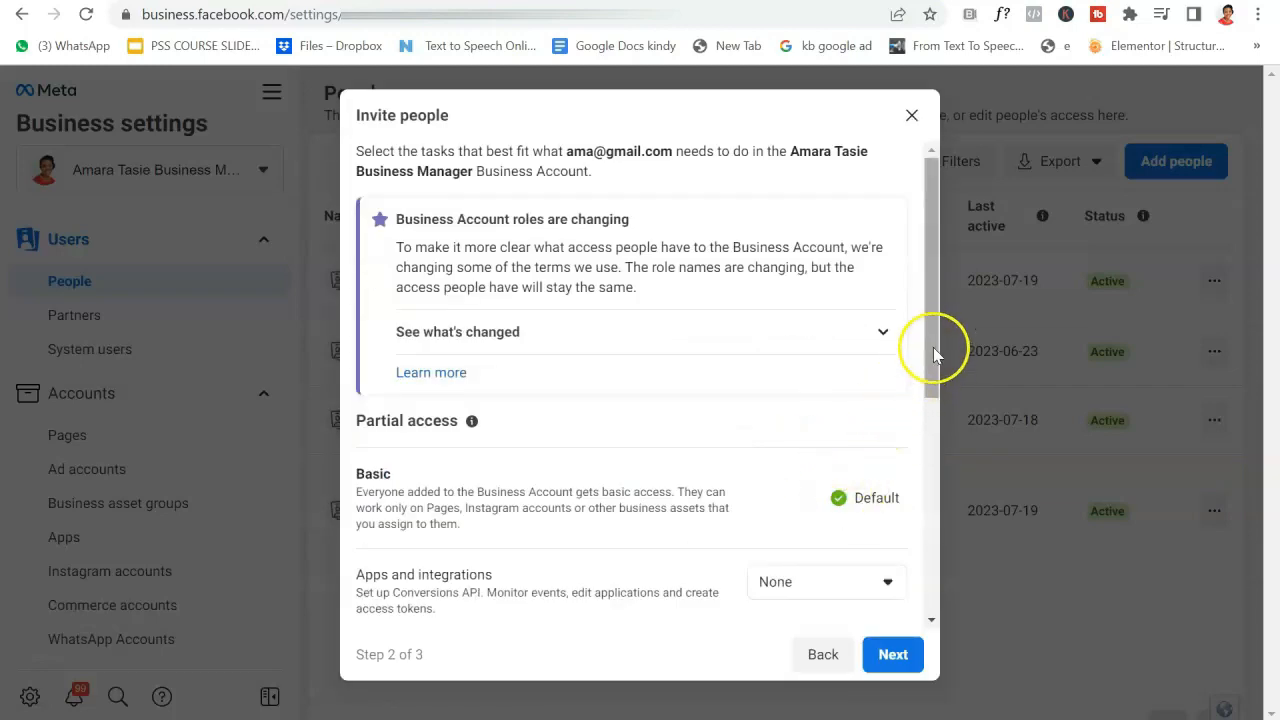
Keep the invitee on basic partial access with Full control set to None.
{"action": "left_click_drag", "start_coordinate": [933, 348], "coordinate": [928, 556]}
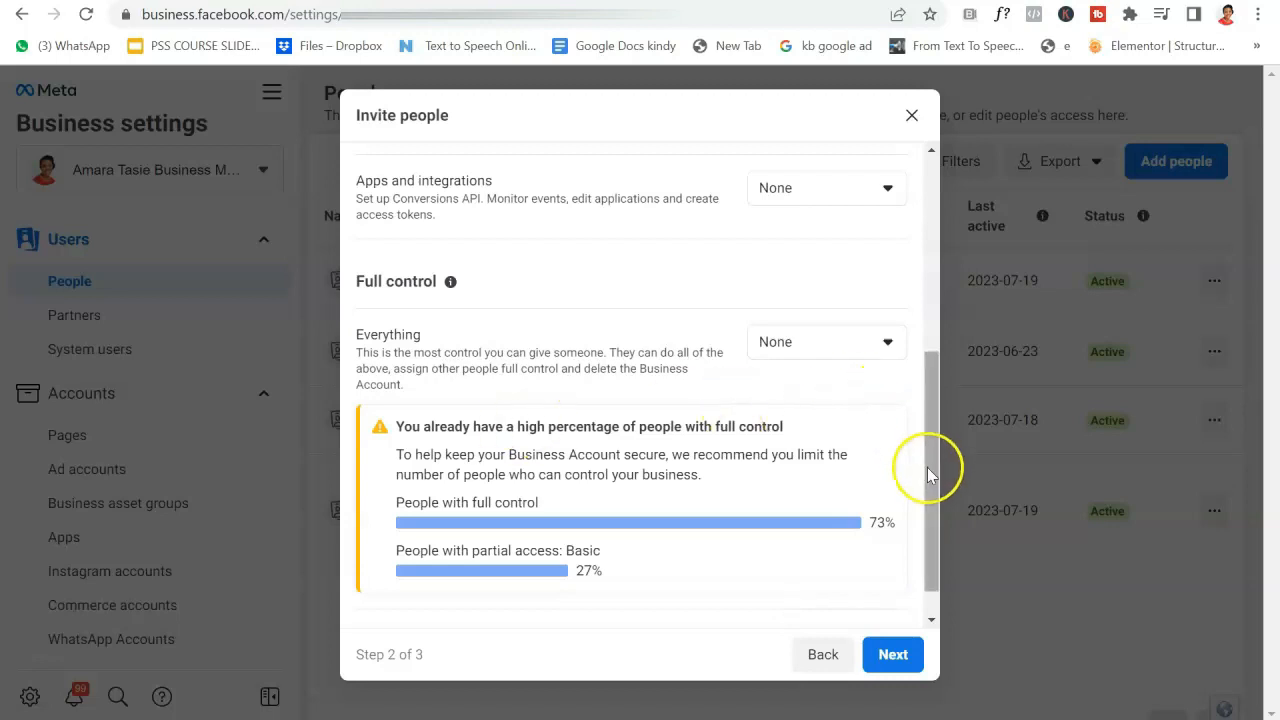
{"action": "left_click_drag", "start_coordinate": [929, 429], "coordinate": [921, 330]}
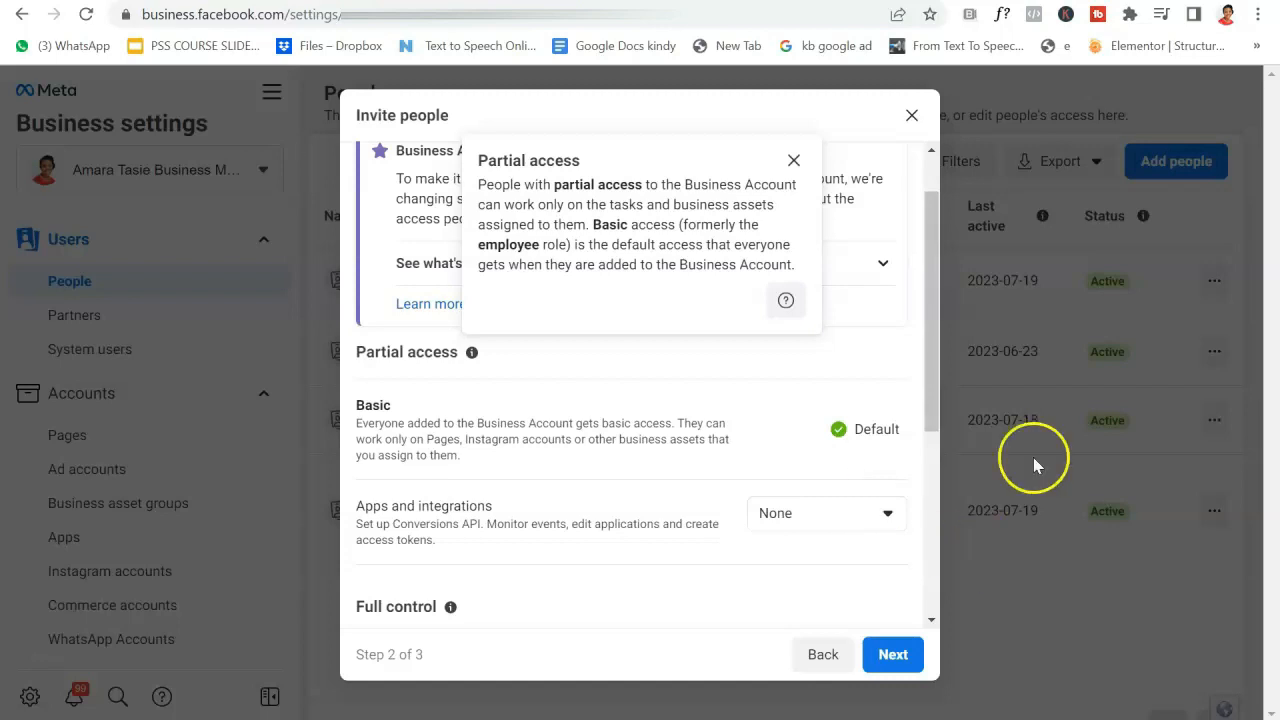
{"action": "left_click", "coordinate": [893, 654]}
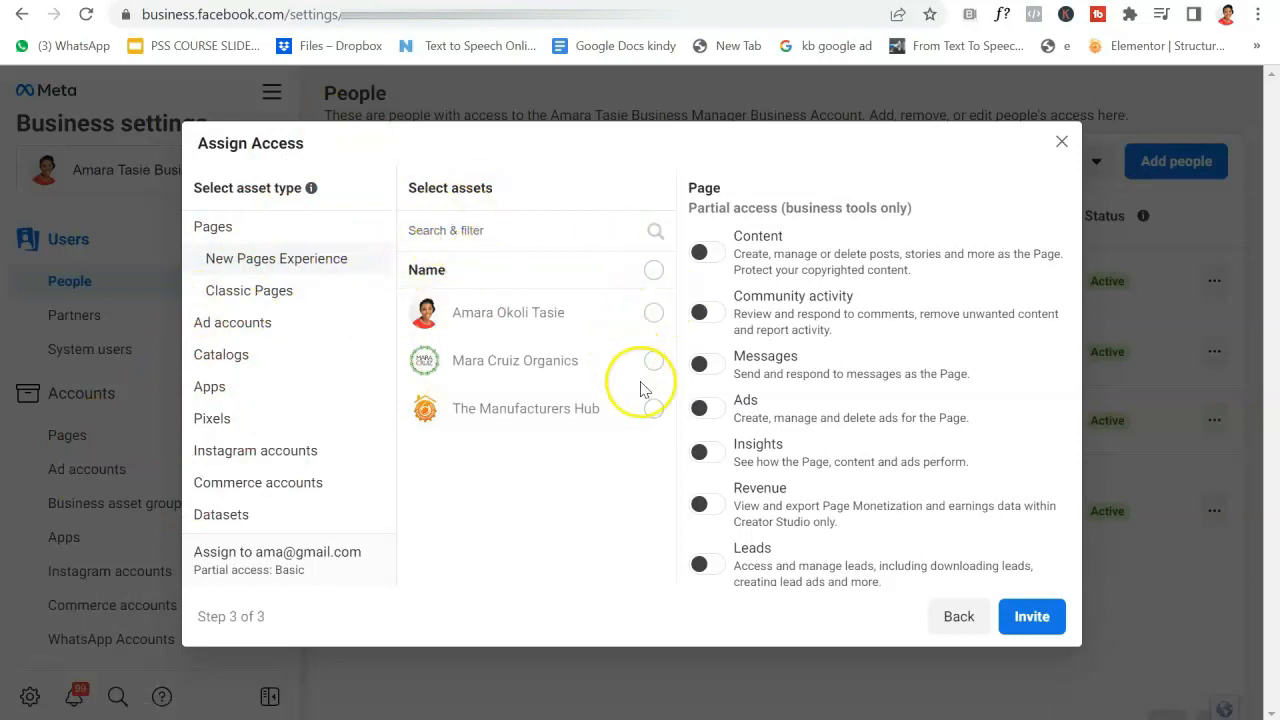
Grant the invitee two Pages with the Ads permission on, and send the invitation.
{"action": "left_click", "coordinate": [652, 314]}
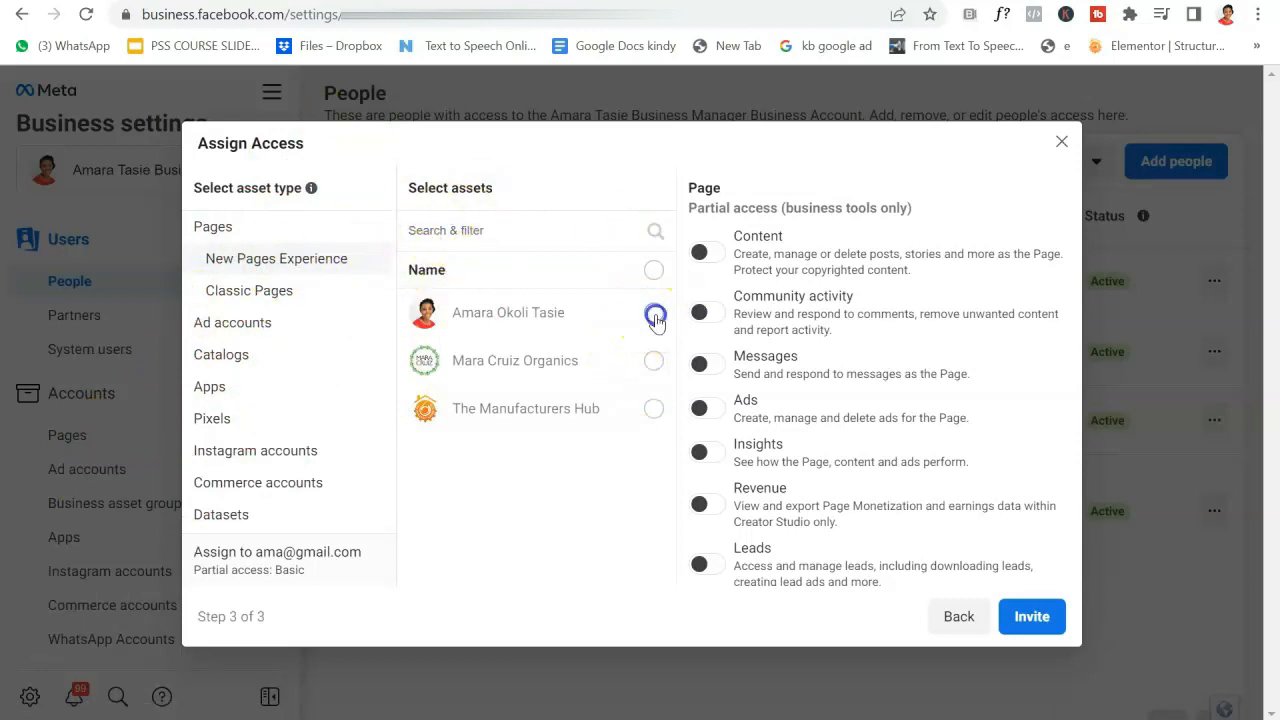
{"action": "left_click", "coordinate": [653, 363]}
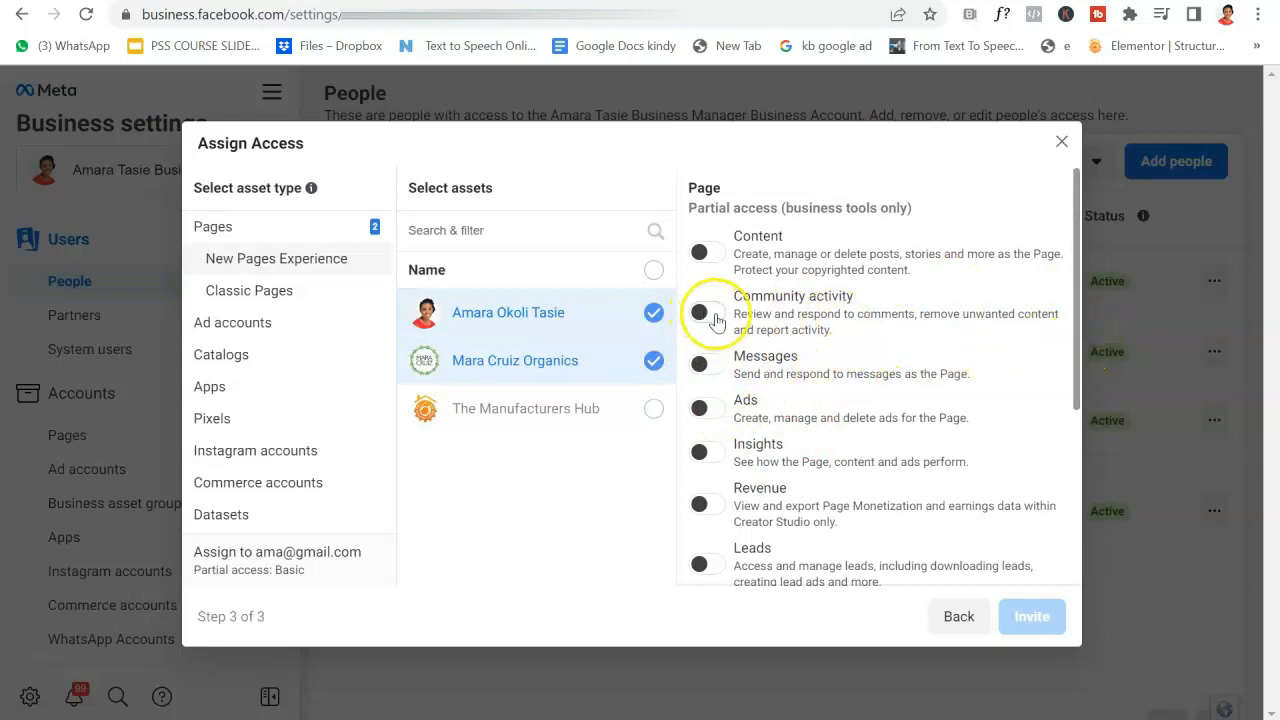
{"action": "left_click", "coordinate": [707, 407]}
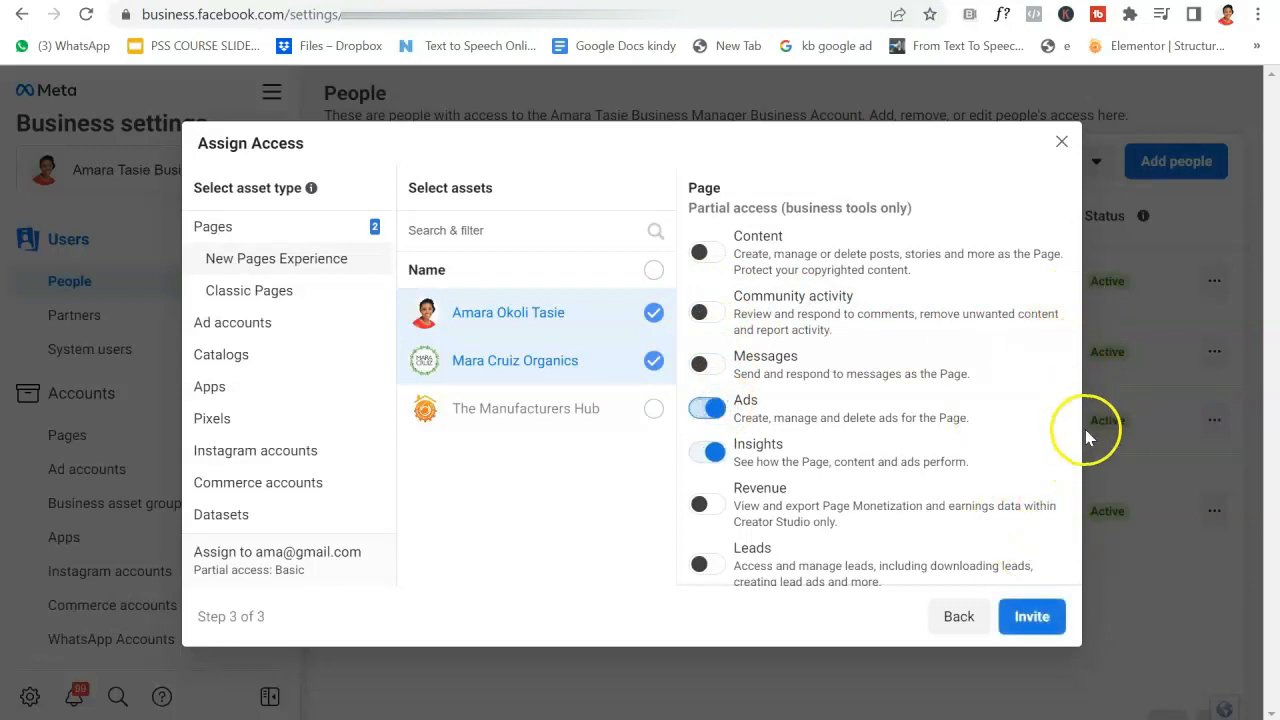
{"action": "left_click_drag", "start_coordinate": [1077, 393], "coordinate": [1073, 556]}
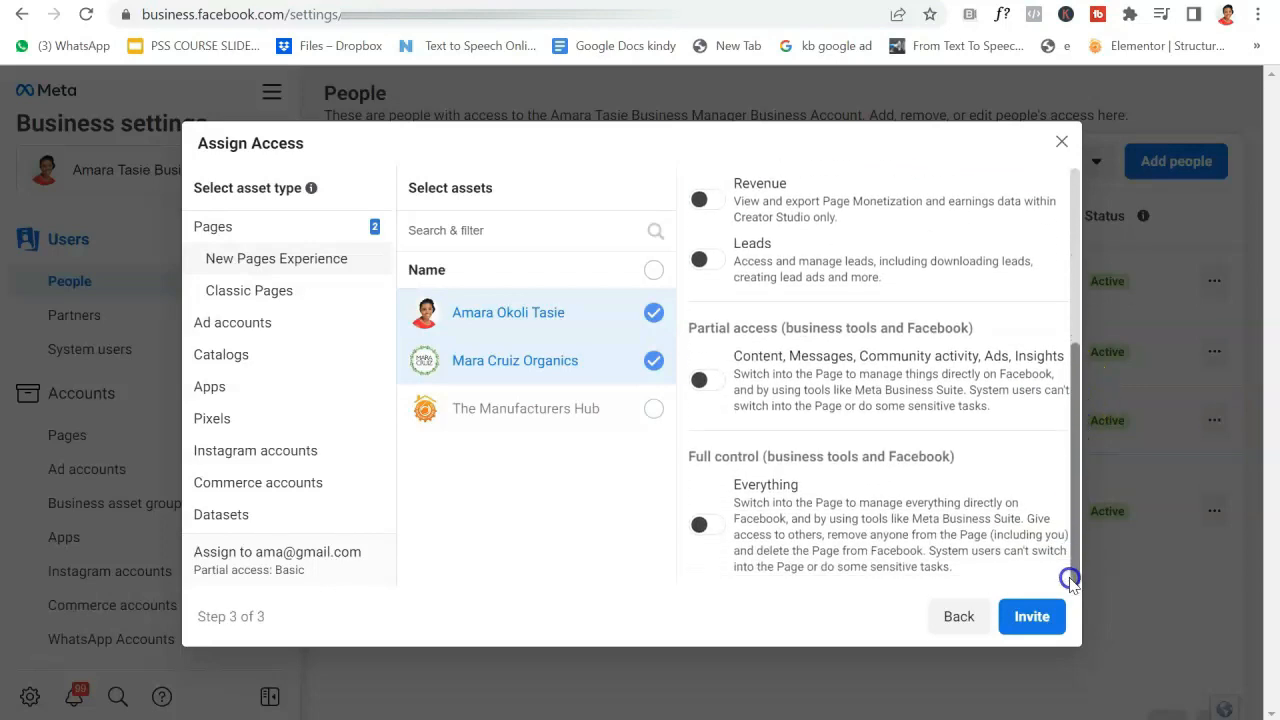
{"action": "left_click", "coordinate": [1021, 630]}
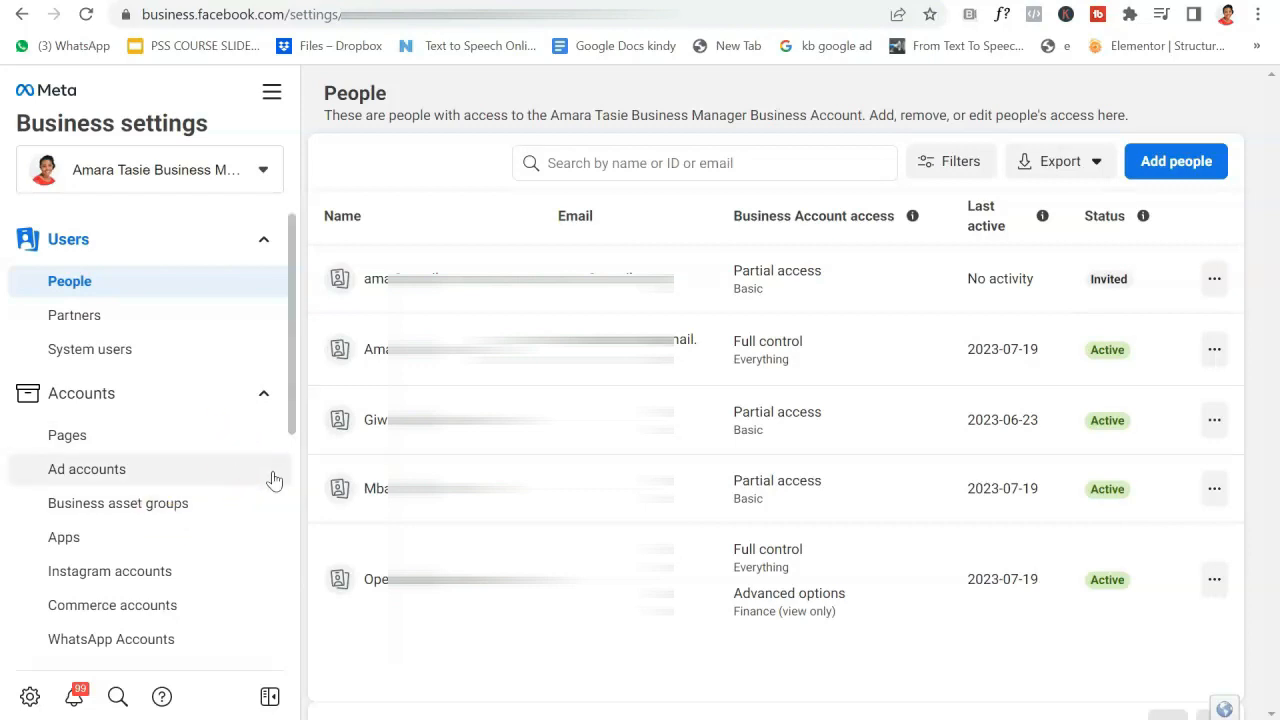
Check the explanation of access levels beside Business Account access, then dismiss it.
{"action": "left_click", "coordinate": [912, 216]}
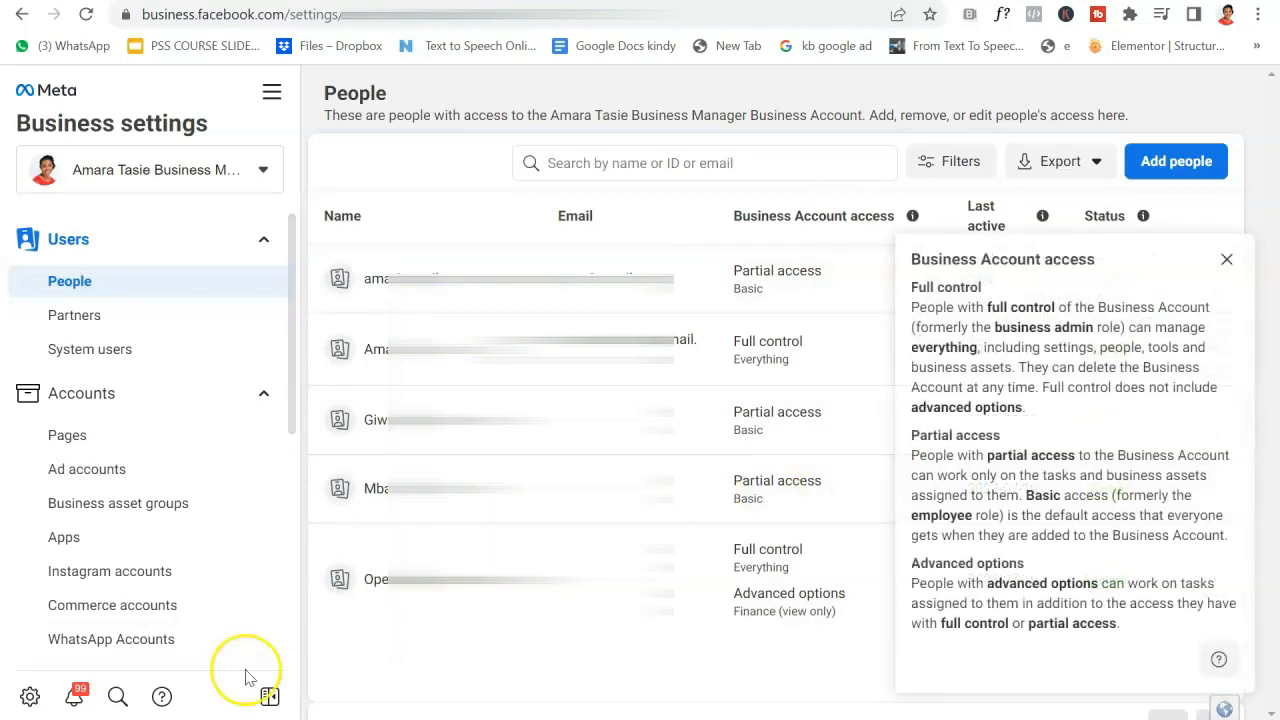
{"action": "left_click", "coordinate": [1229, 263]}
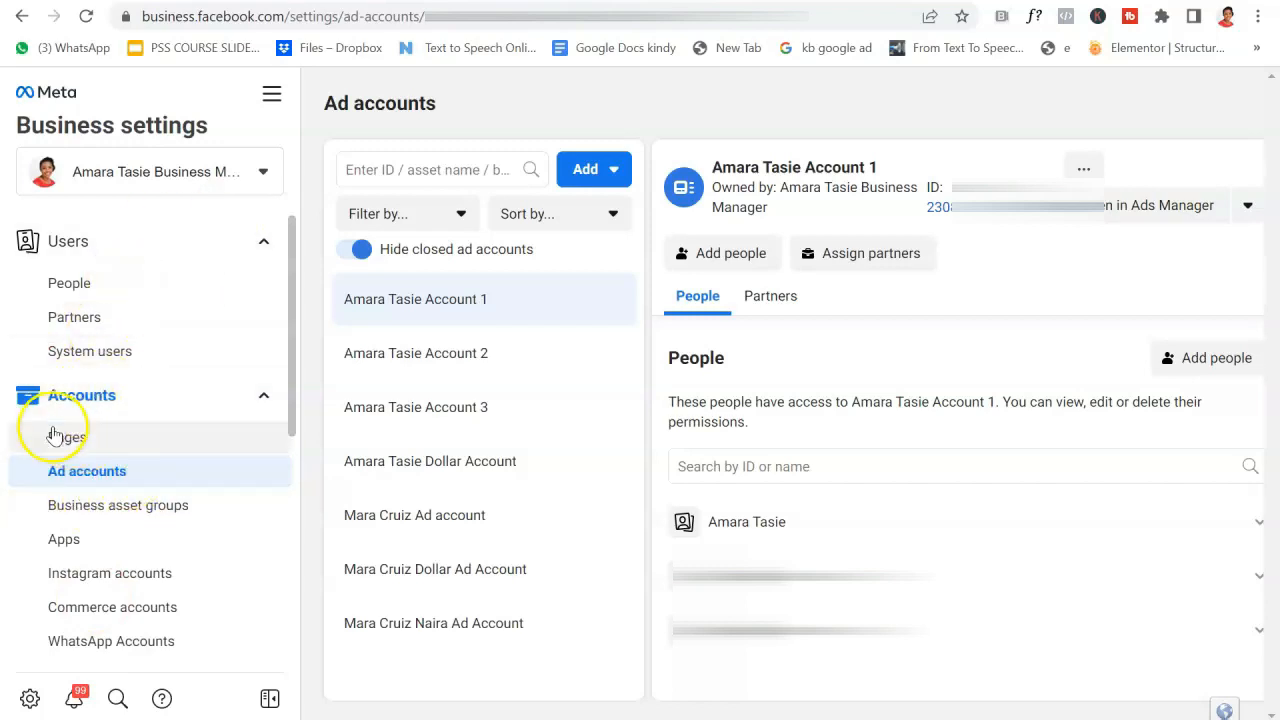
Show the business's ad accounts and expand the Add dropdown's options.
{"action": "left_click", "coordinate": [129, 473]}
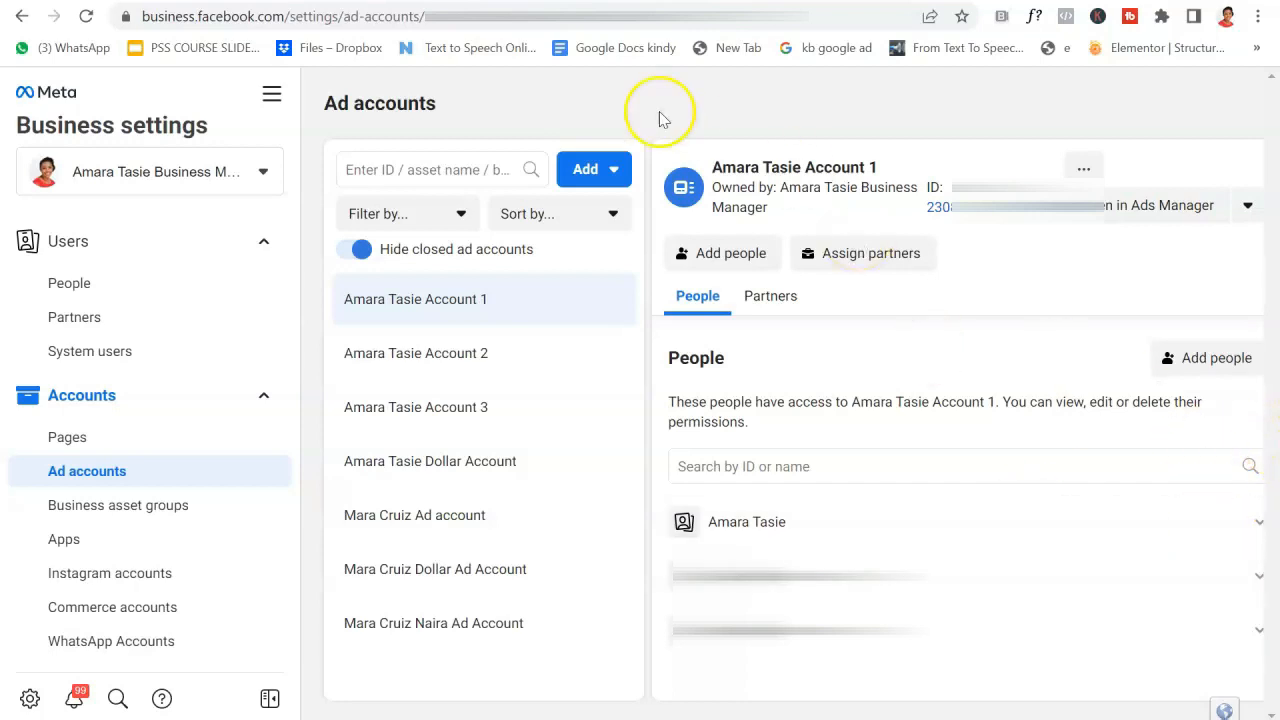
{"action": "left_click", "coordinate": [604, 170]}
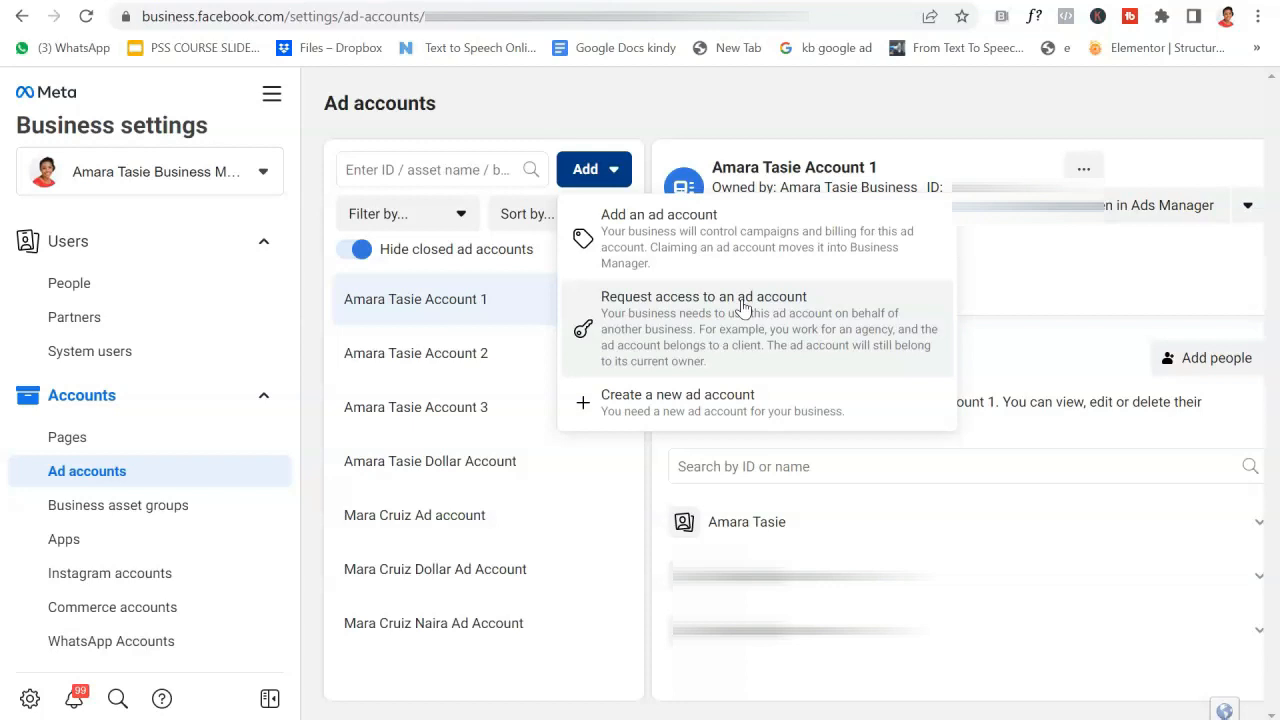
Create a new ad account named after the owner, with Africa/Lagos time and NGN currency.
{"action": "left_click", "coordinate": [712, 400]}
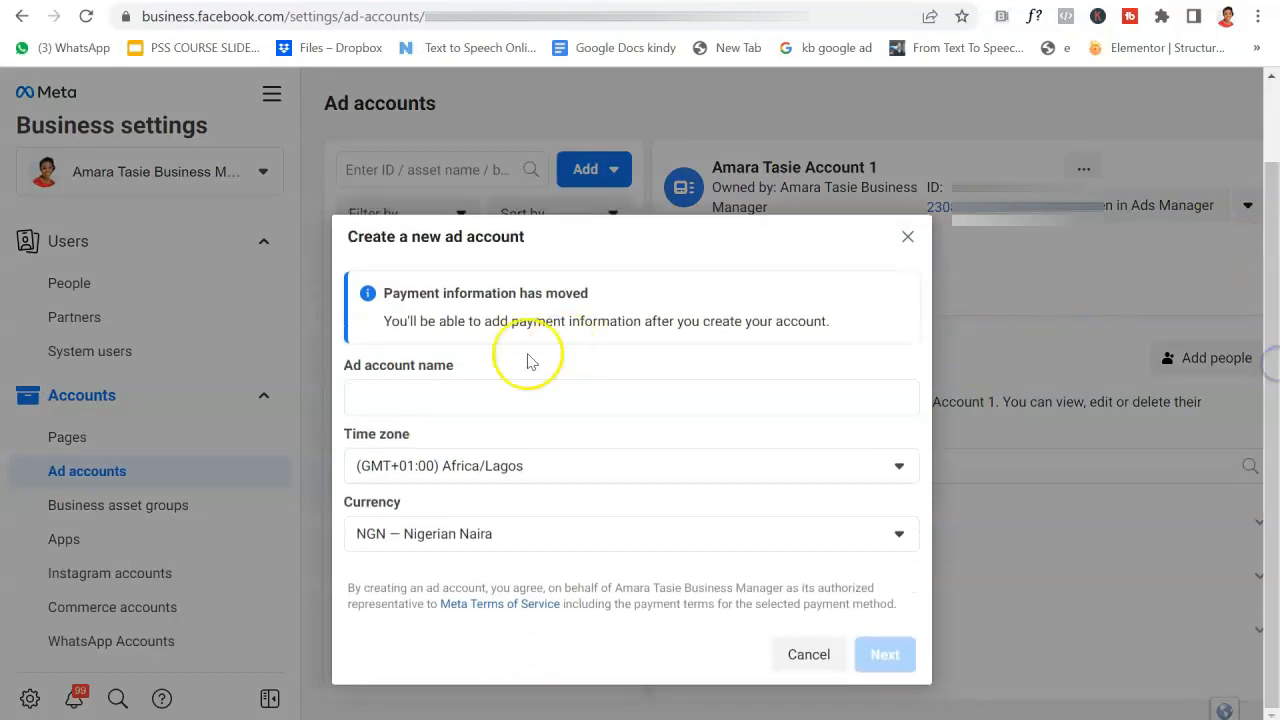
{"action": "left_click", "coordinate": [434, 402]}
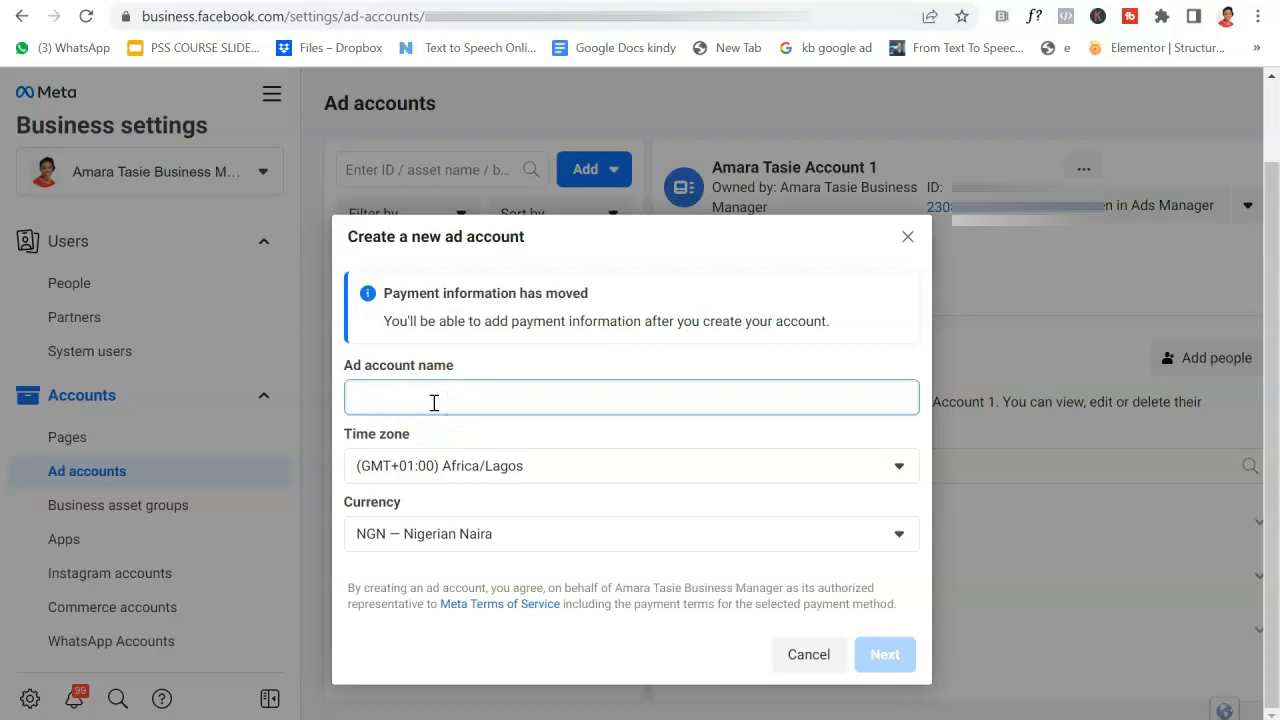
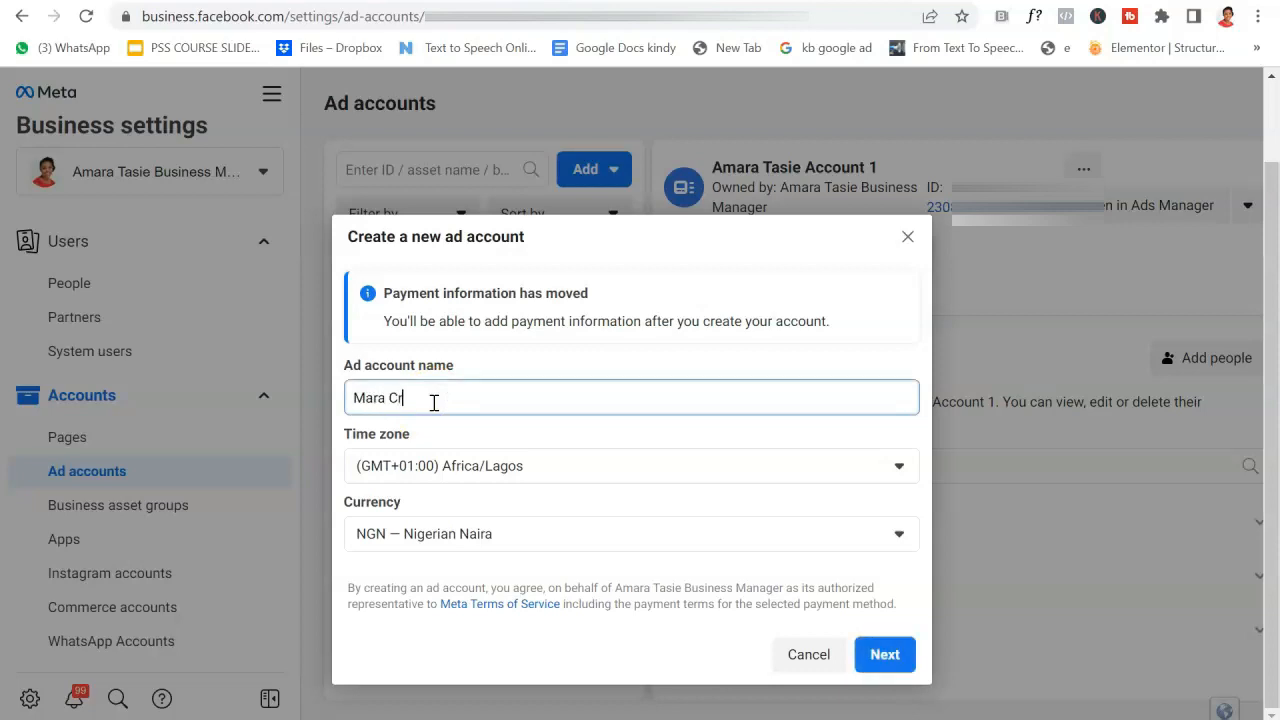
{"action": "left_click", "coordinate": [560, 465]}
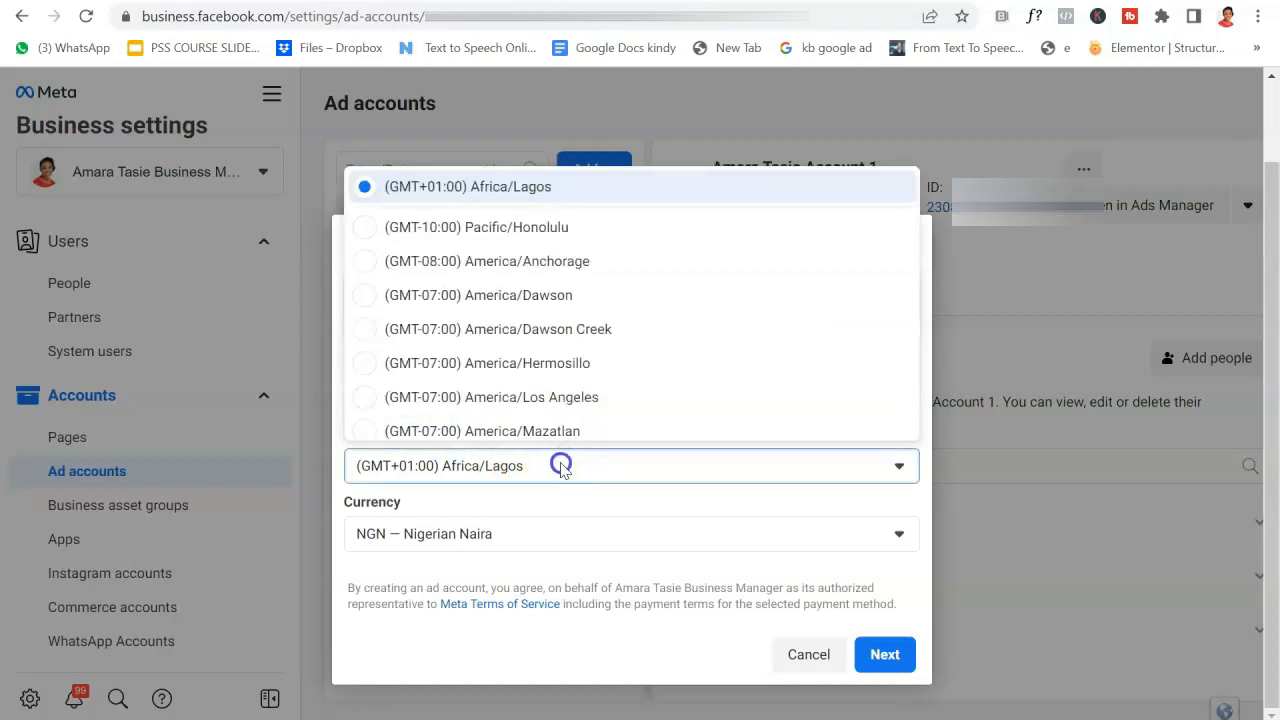
{"action": "left_click", "coordinate": [560, 465]}
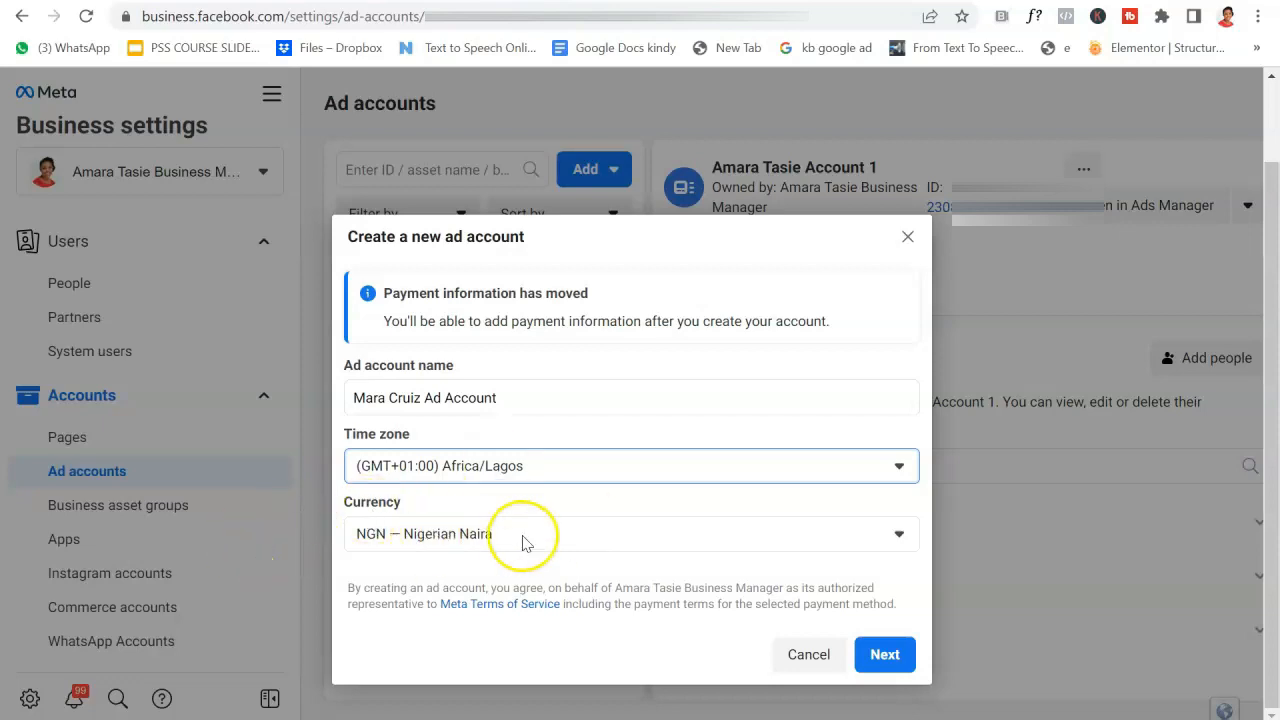
{"action": "left_click", "coordinate": [885, 654]}
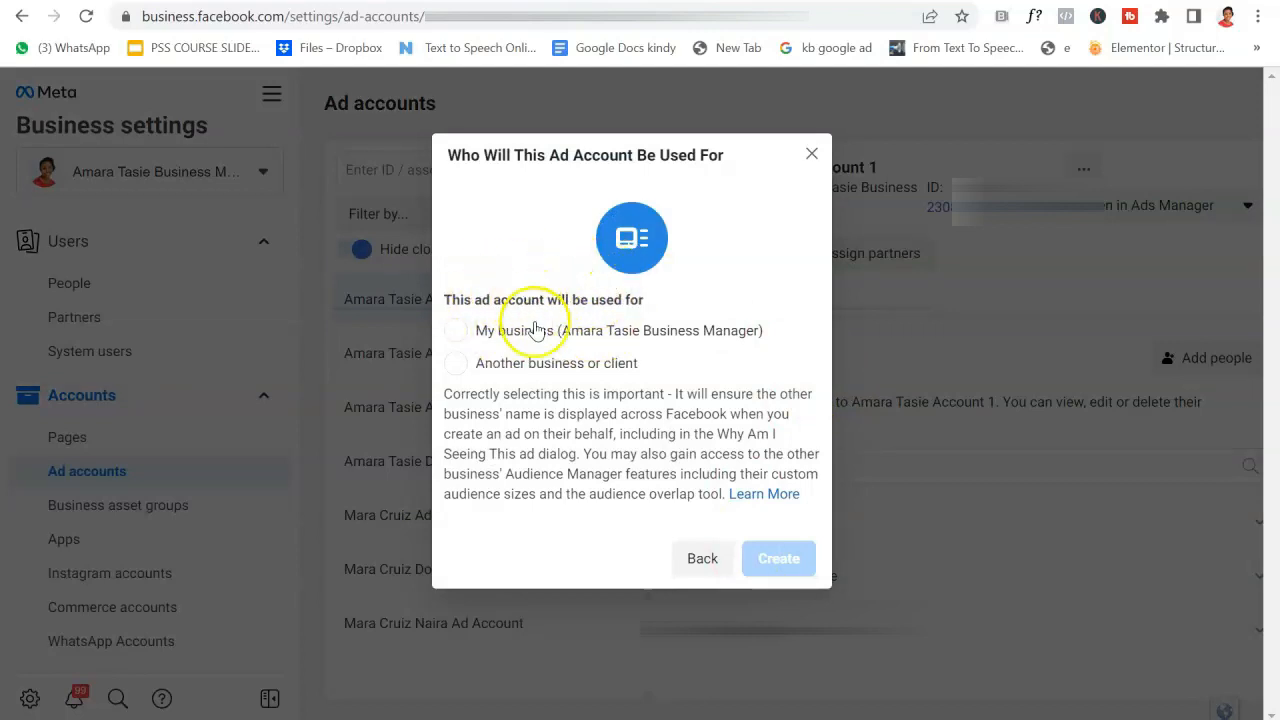
Set the new ad account to be used for My business and create it.
{"action": "left_click", "coordinate": [458, 333]}
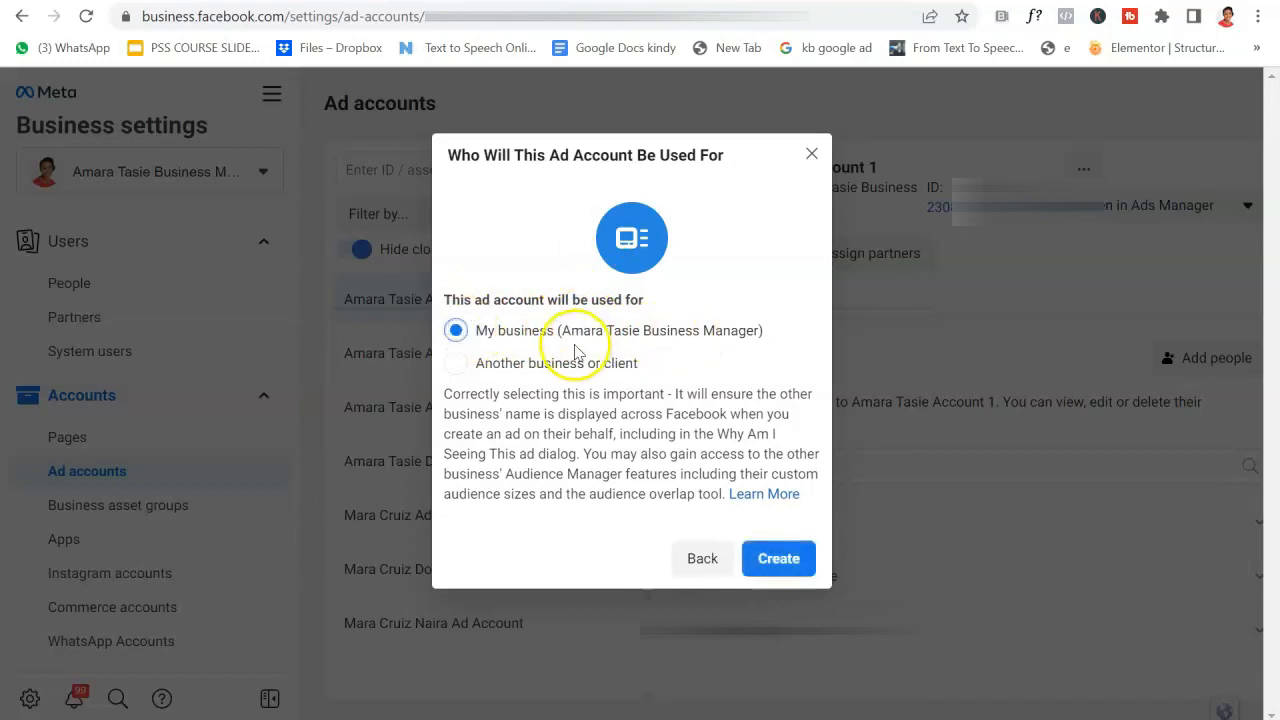
{"action": "left_click", "coordinate": [786, 560]}
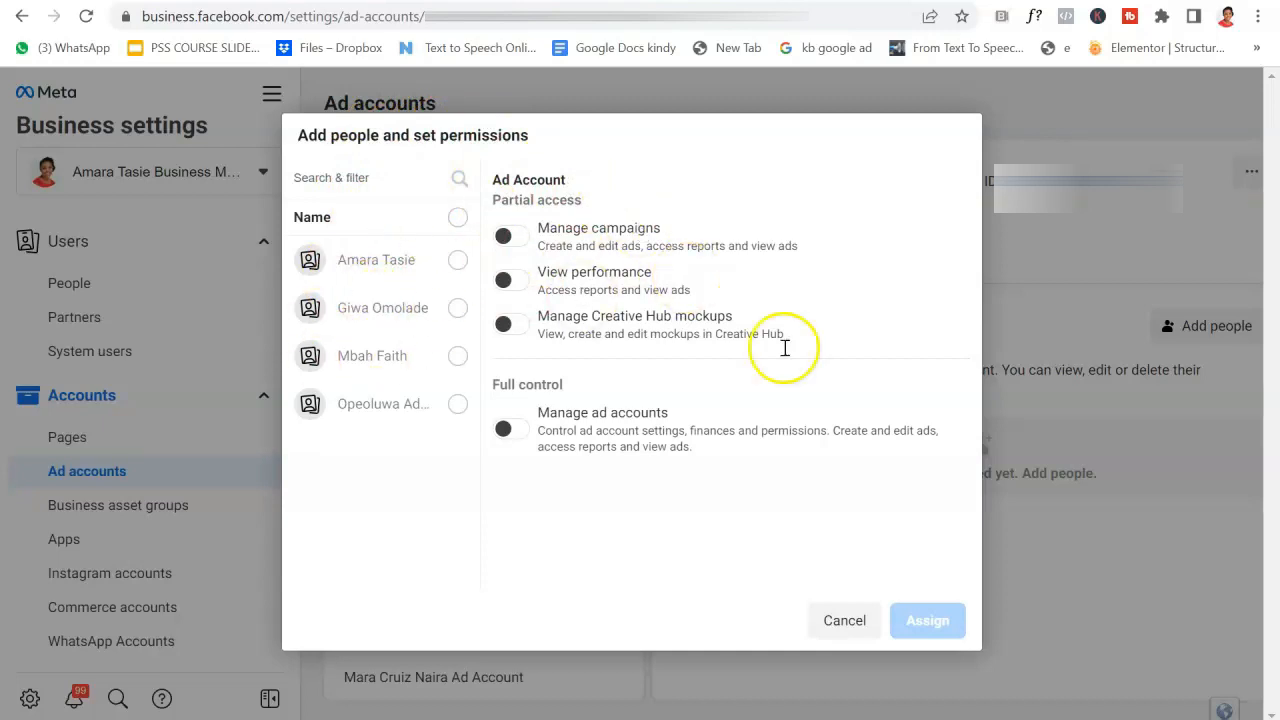
Give the first person full control via Manage ad accounts, then add payment info.
{"action": "left_click", "coordinate": [459, 262]}
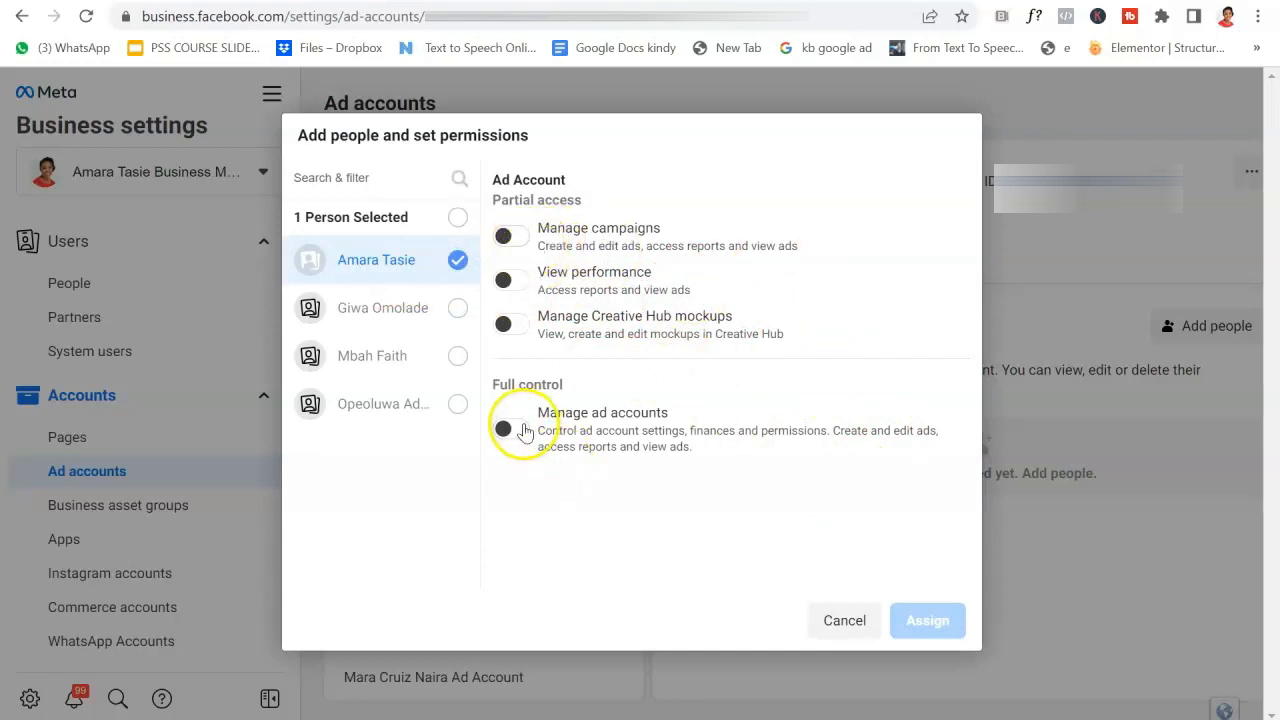
{"action": "left_click", "coordinate": [505, 429]}
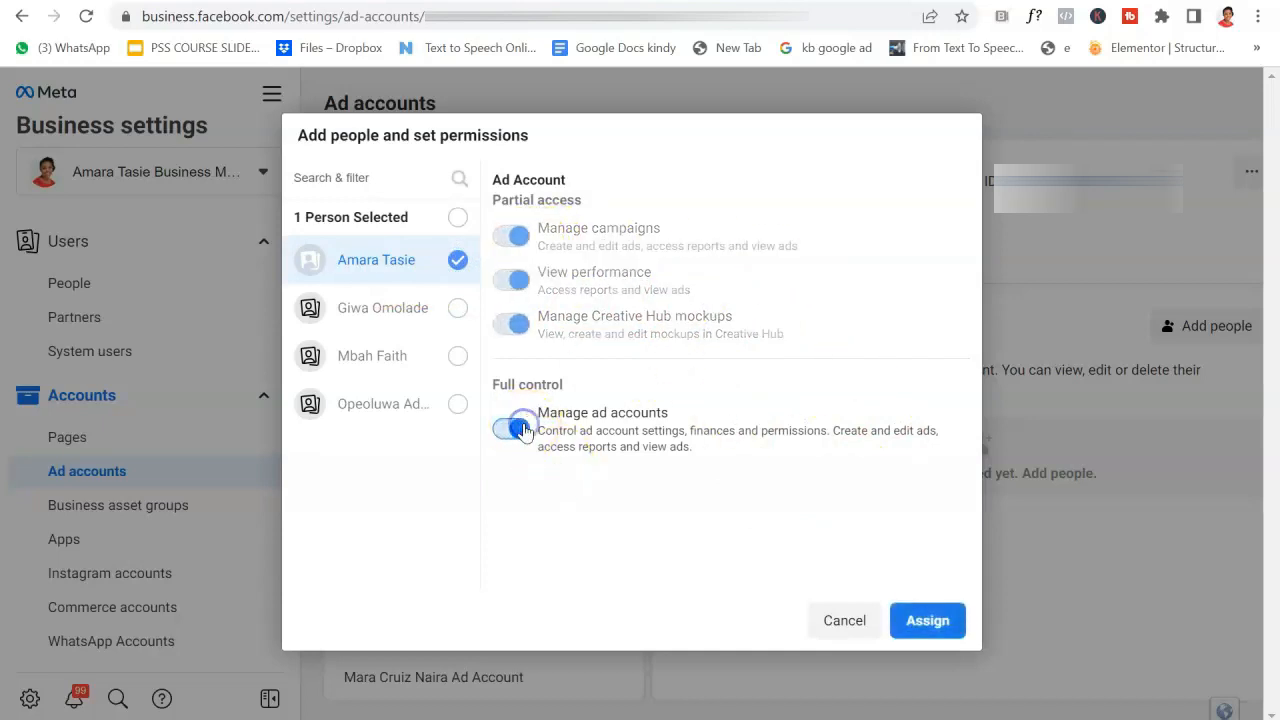
{"action": "left_click", "coordinate": [922, 621]}
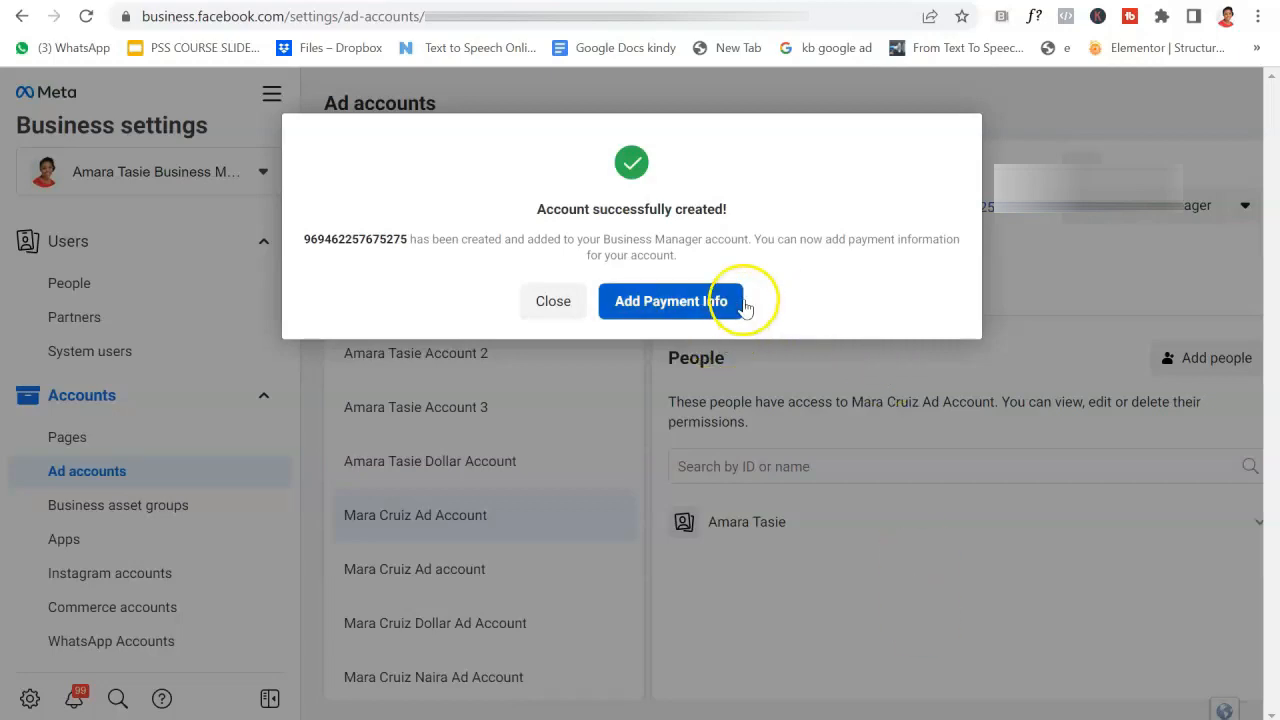
{"action": "left_click", "coordinate": [700, 305]}
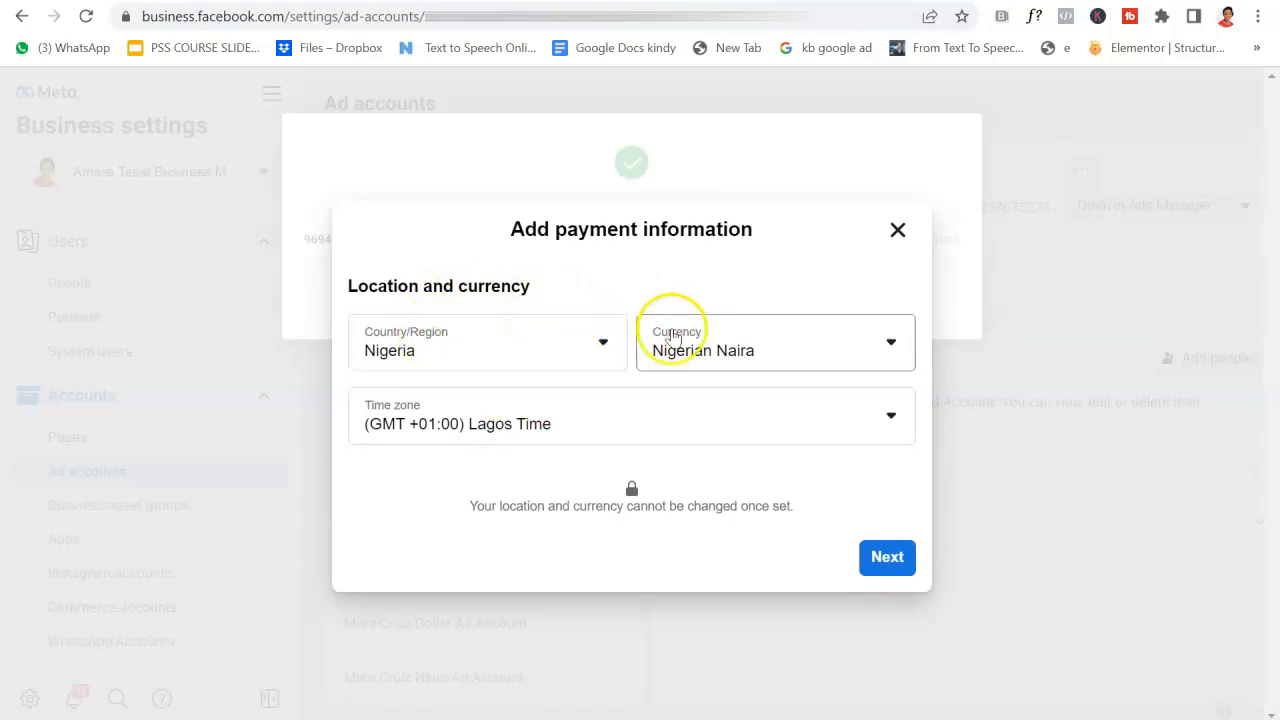
Confirm Nigeria, Naira and Lagos time, and choose Naira Payment with MasterCard/VISA.
{"action": "left_click", "coordinate": [885, 558]}
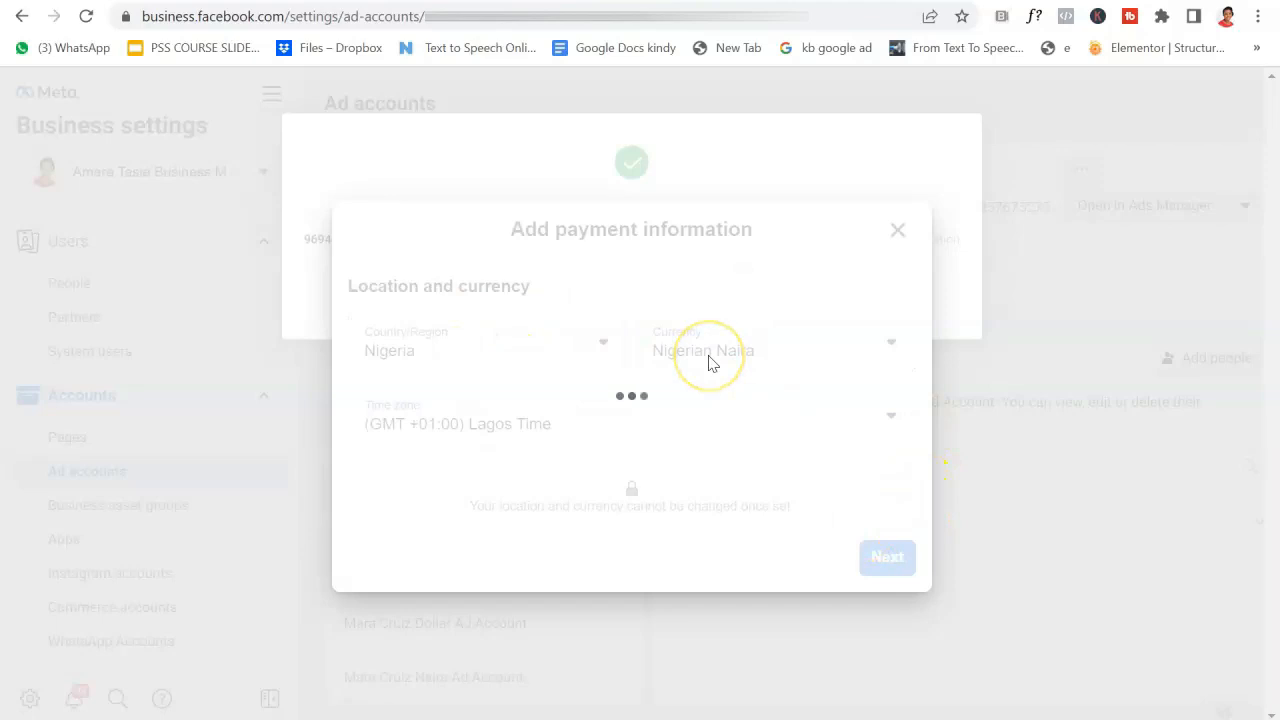
{"action": "left_click", "coordinate": [634, 394]}
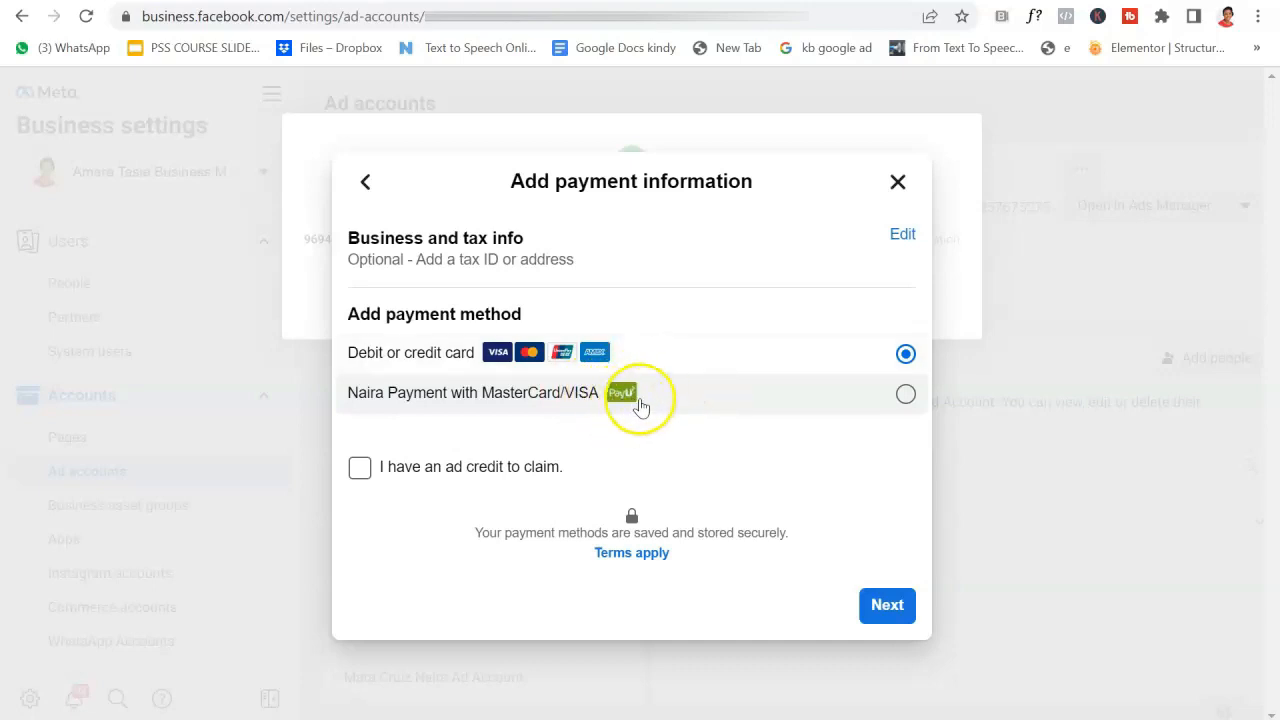
{"action": "left_click", "coordinate": [906, 395]}
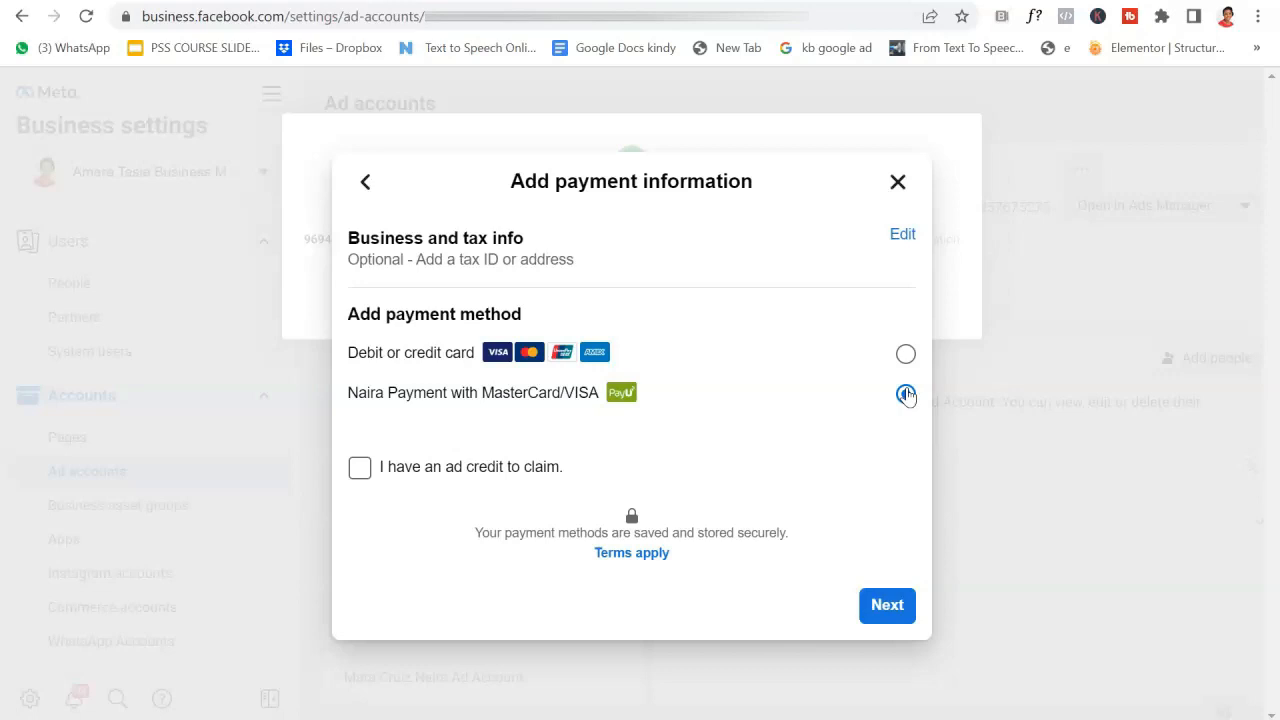
{"action": "left_click", "coordinate": [905, 394]}
{"action": "left_click", "coordinate": [900, 604]}
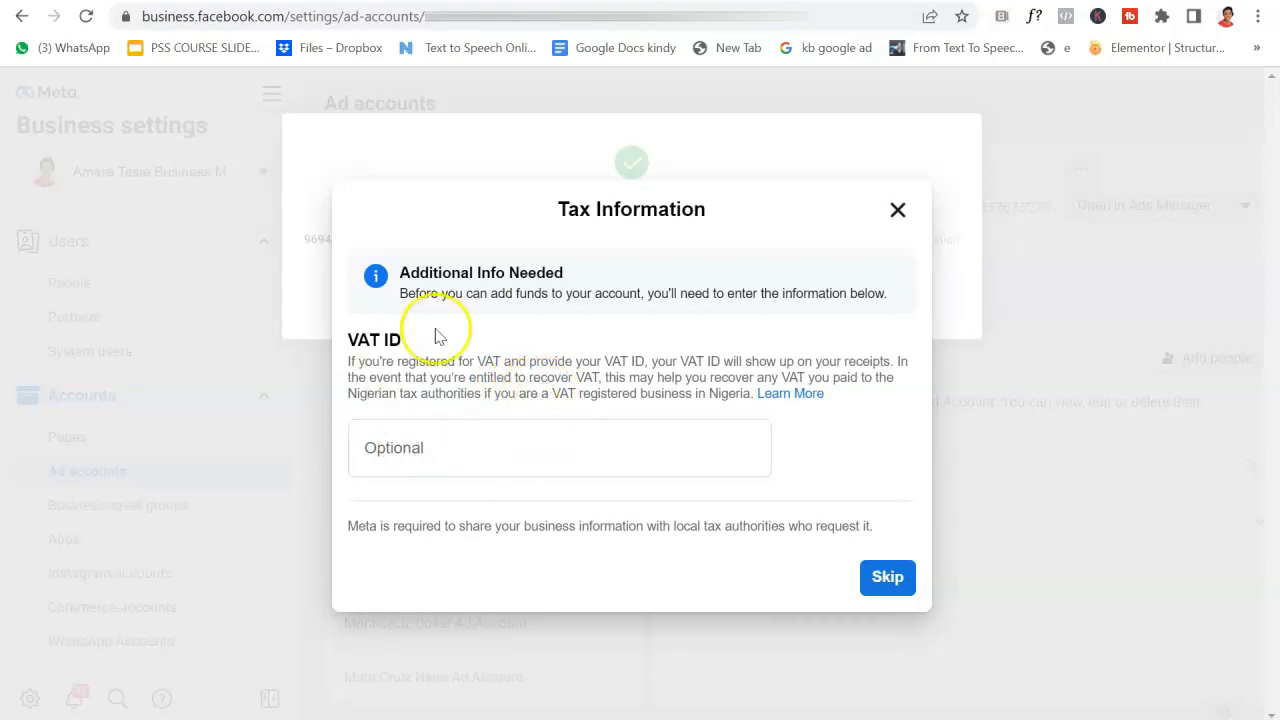
Skip the VAT ID and add ₦100,000.00 in funds through the PayU payment page.
{"action": "left_click", "coordinate": [893, 580]}
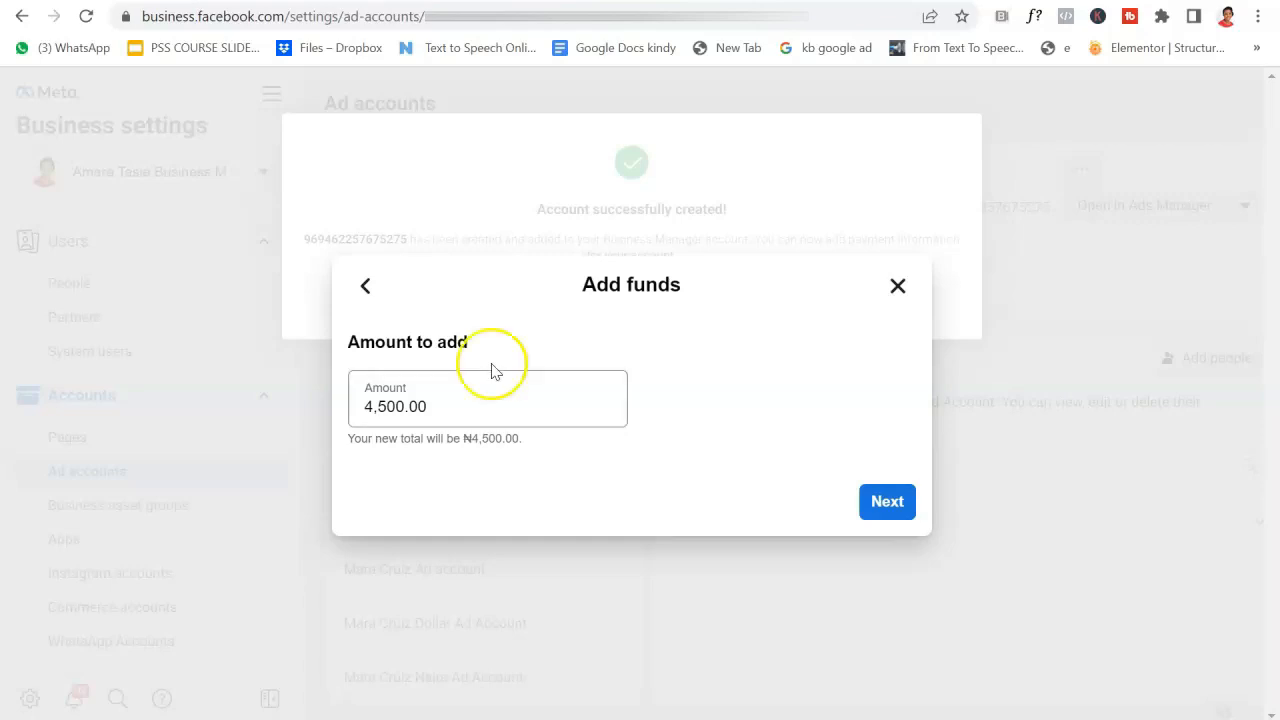
{"action": "left_click", "coordinate": [390, 407]}
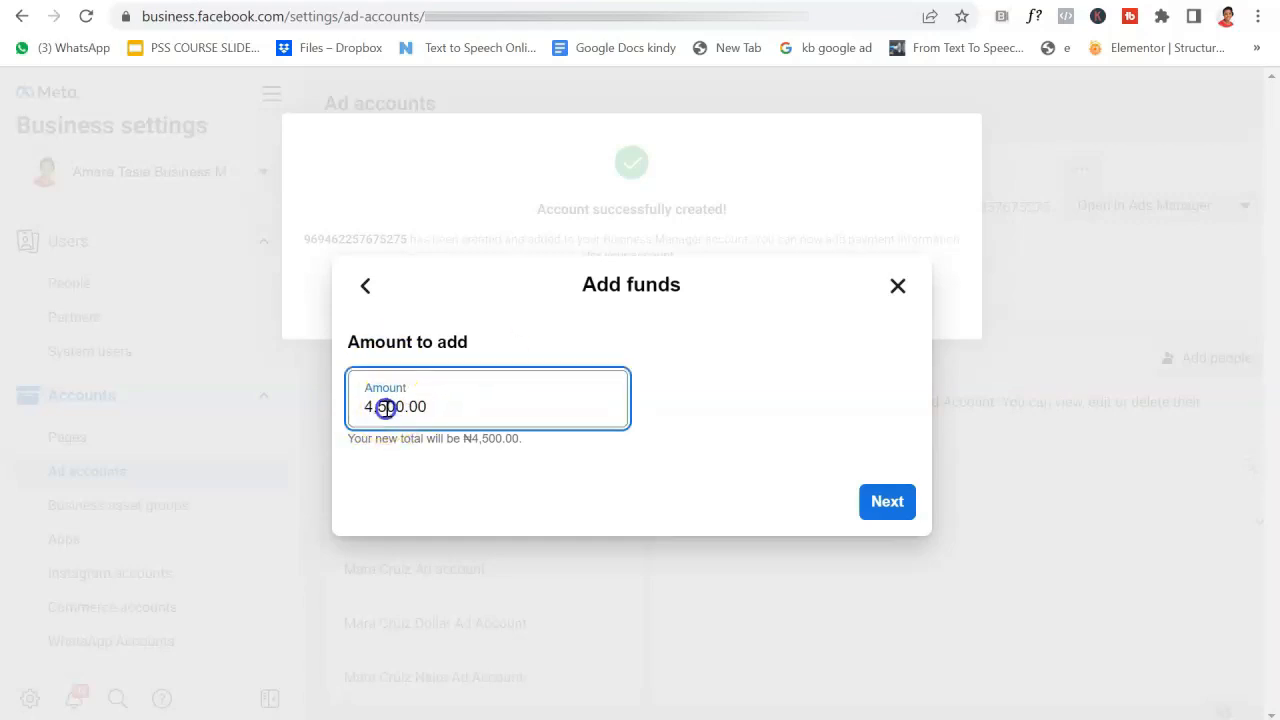
{"action": "key", "text": "BackSpace"}
{"action": "key", "text": "BackSpace"}
{"action": "key", "text": "BackSpace"}
{"action": "type", "text": "100"}
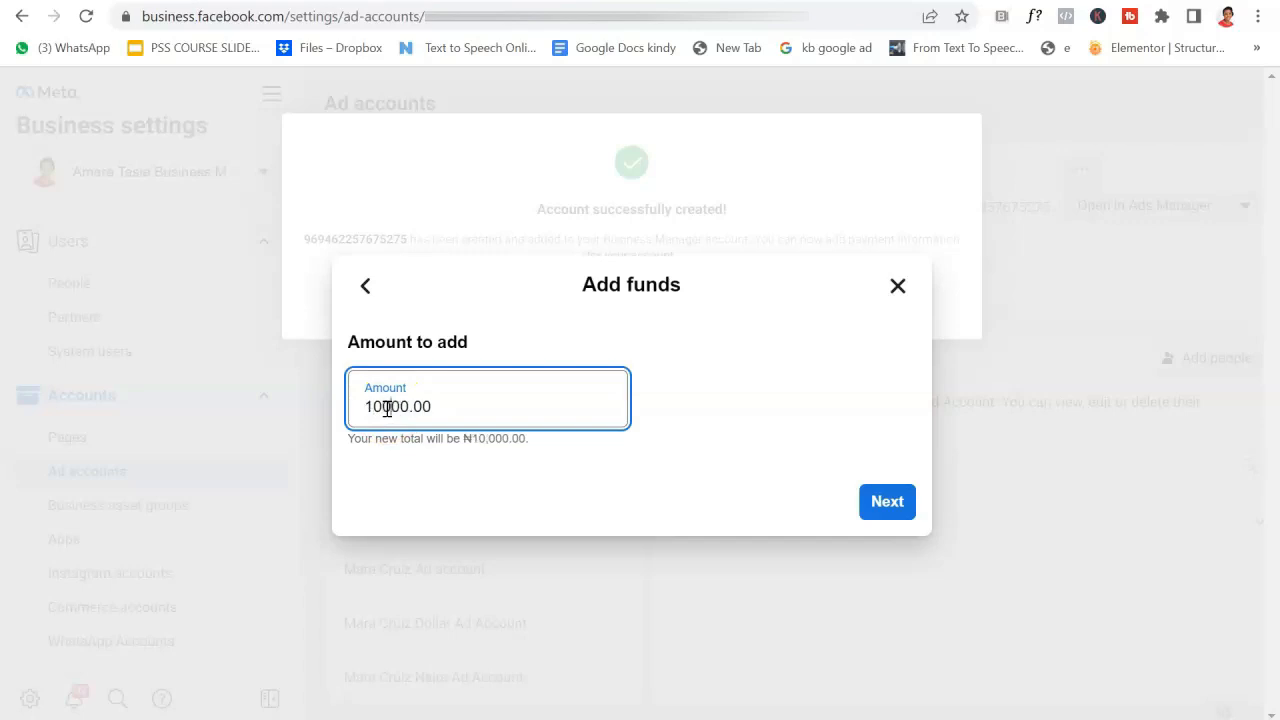
{"action": "type", "text": "0"}
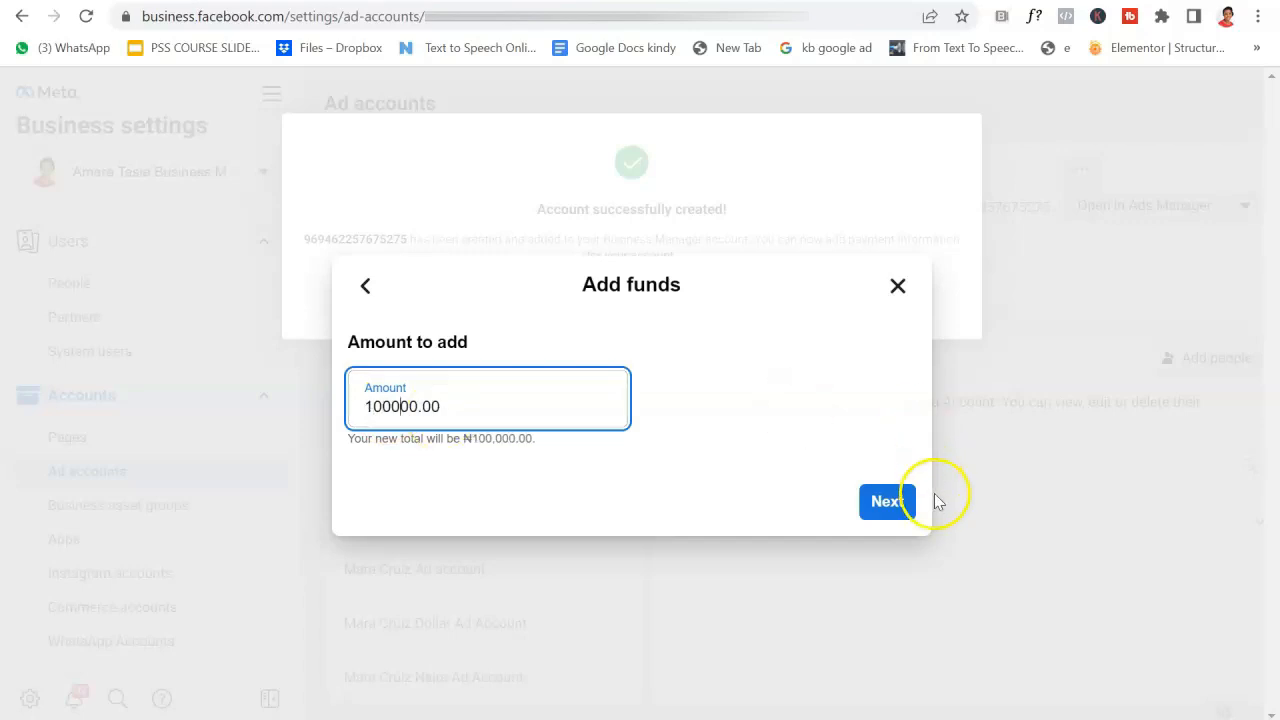
{"action": "left_click", "coordinate": [900, 508]}
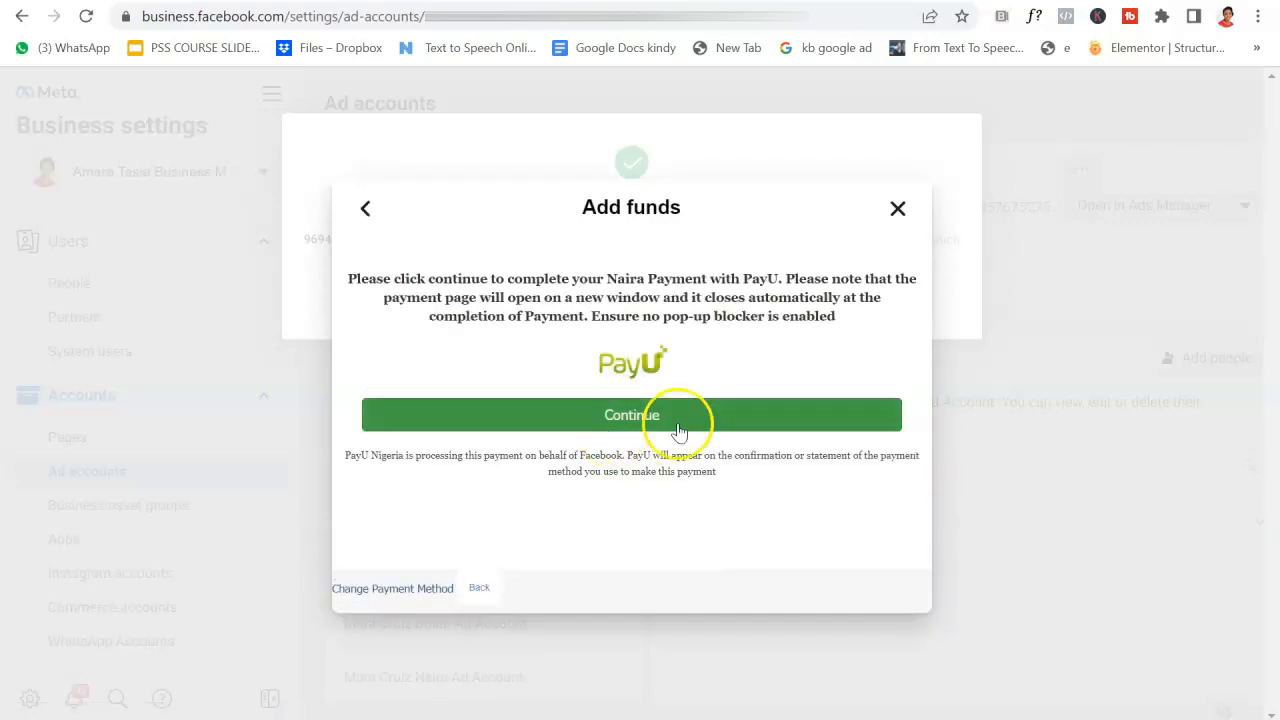
{"action": "left_click", "coordinate": [672, 418]}
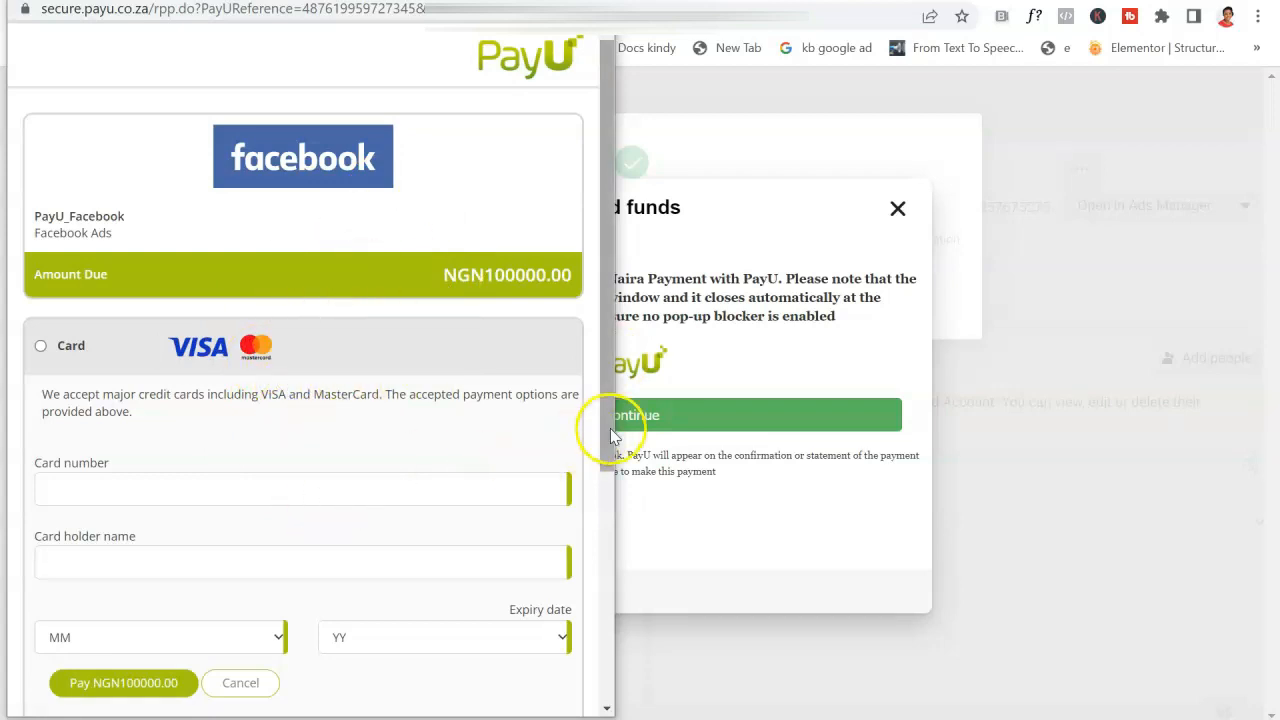
Scroll the PayU Facebook Ads payment page showing NGN100000.00 due without paying.
{"action": "left_click_drag", "start_coordinate": [610, 428], "coordinate": [605, 567]}
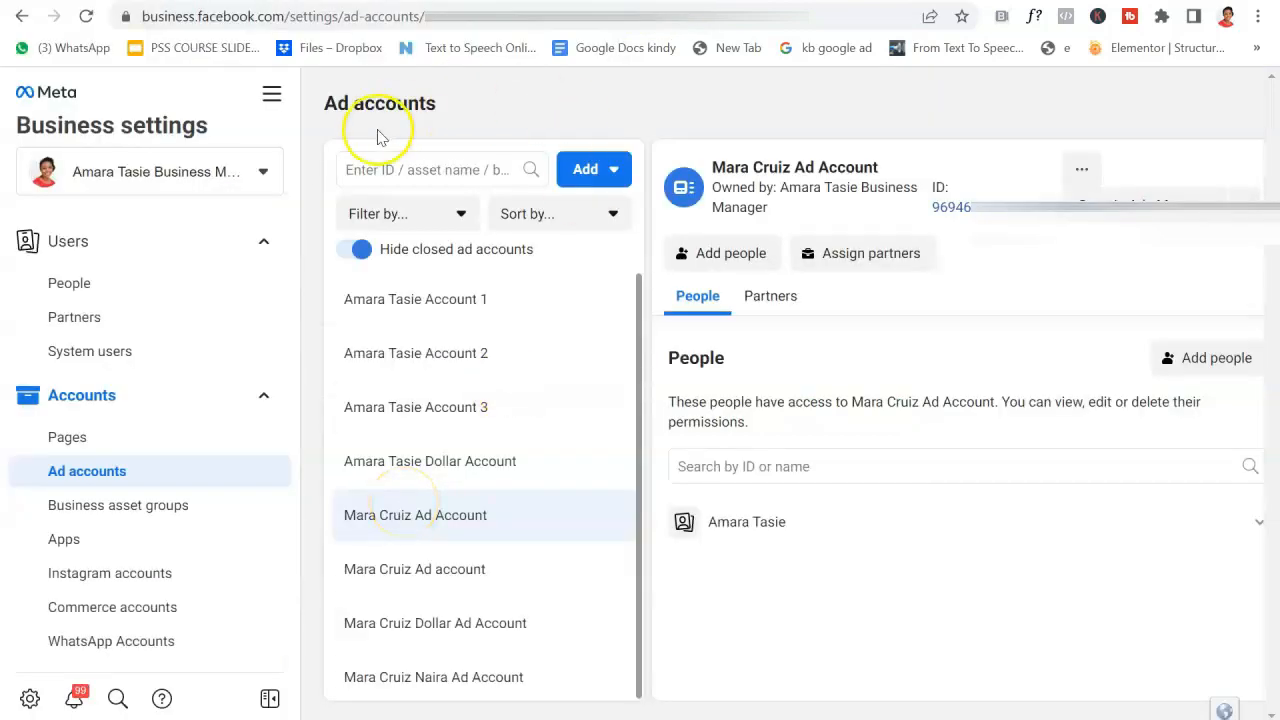
Show Billing & payments activity for the Naira ad account, with its ₦190,480.46 prepaid balance.
{"action": "left_click", "coordinate": [273, 100]}
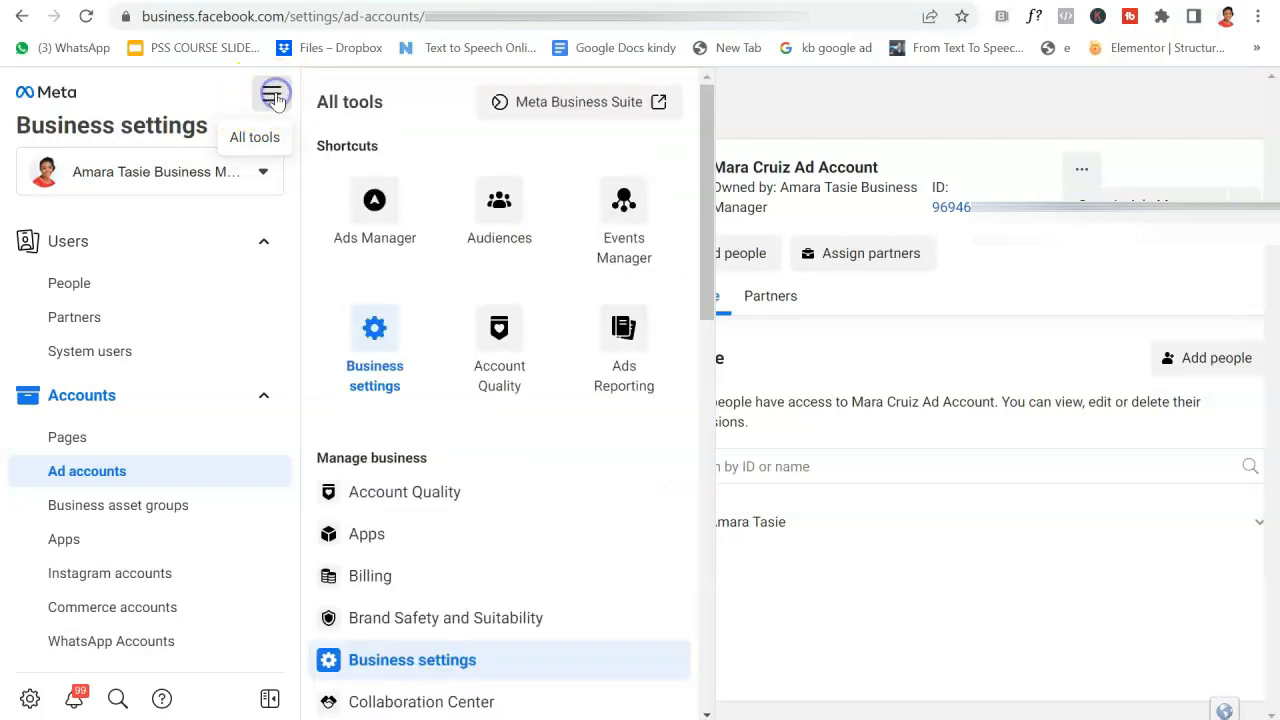
{"action": "left_click", "coordinate": [381, 578]}
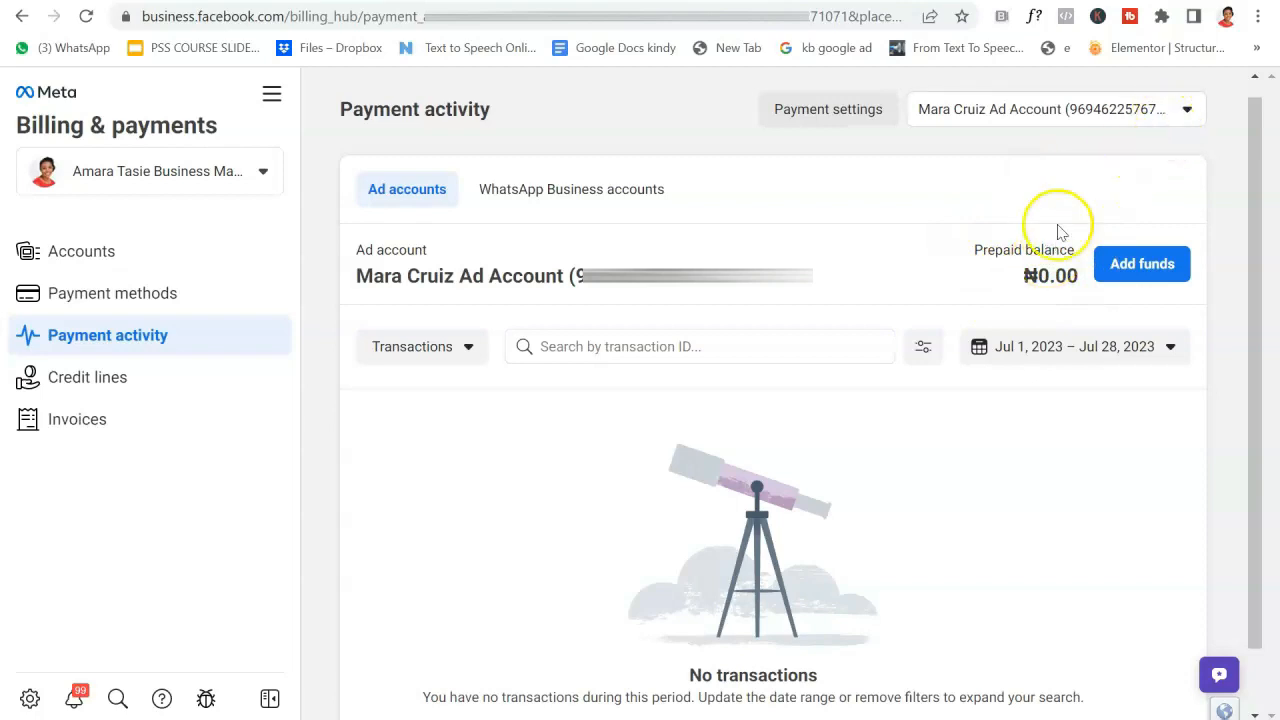
{"action": "left_click", "coordinate": [1150, 109]}
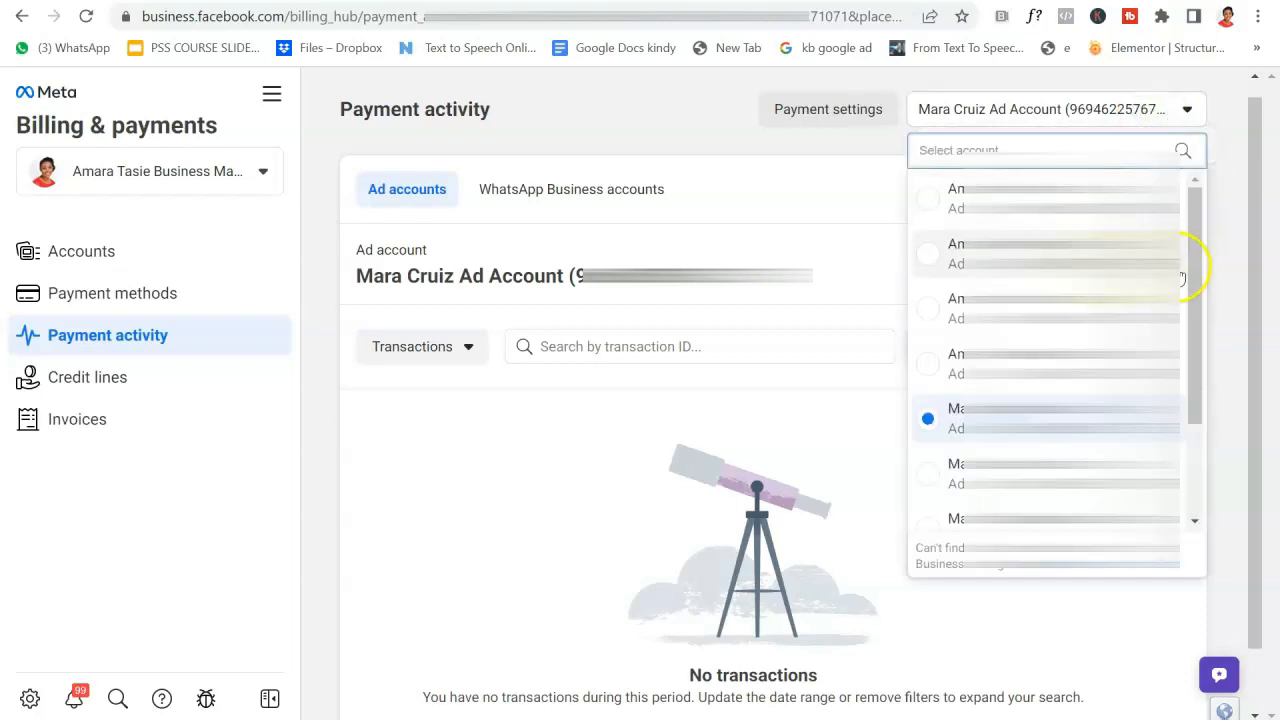
{"action": "left_click_drag", "start_coordinate": [1194, 277], "coordinate": [1193, 337]}
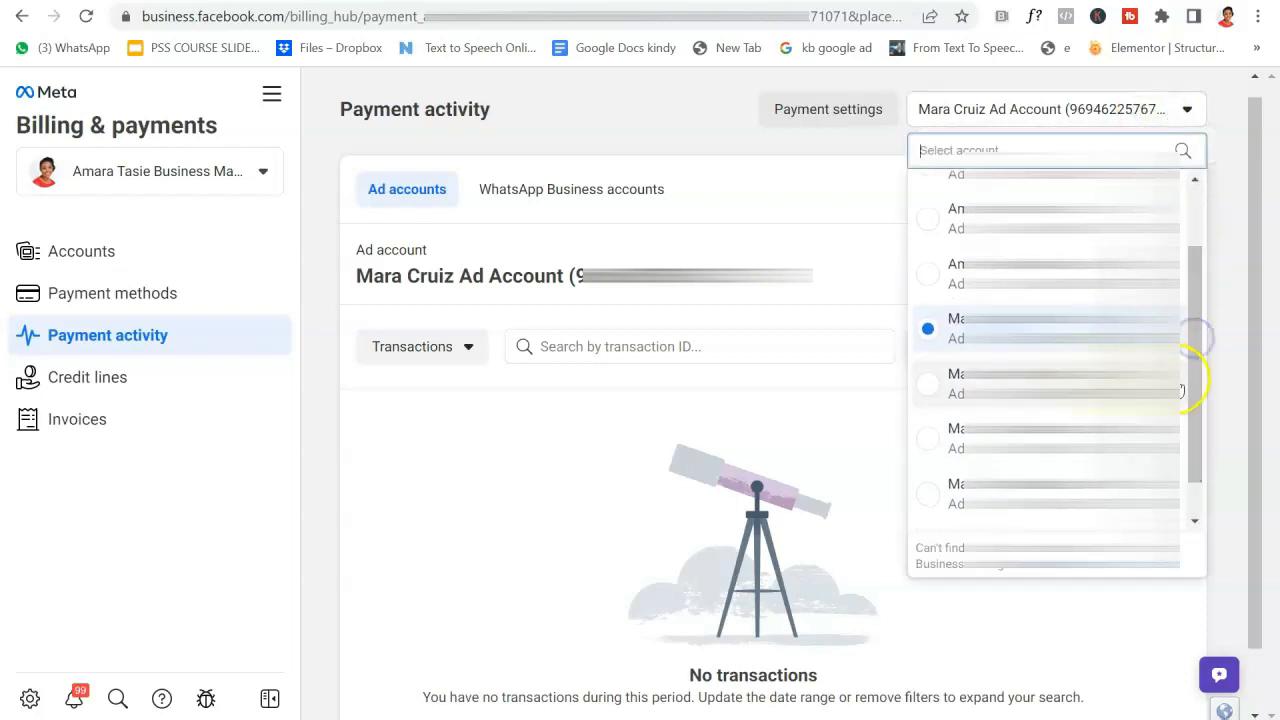
{"action": "left_click", "coordinate": [1160, 492]}
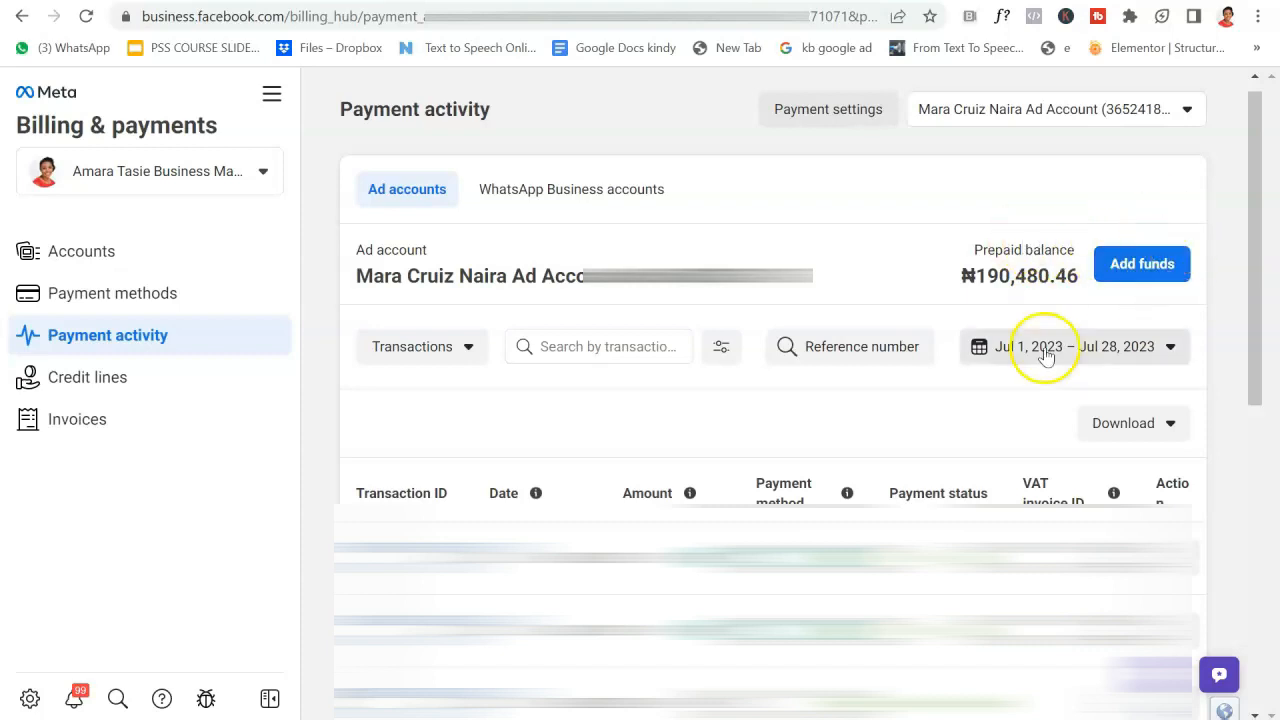
Dismiss the Add funds form without paying, then switch billing to another ad account.
{"action": "left_click", "coordinate": [1155, 268]}
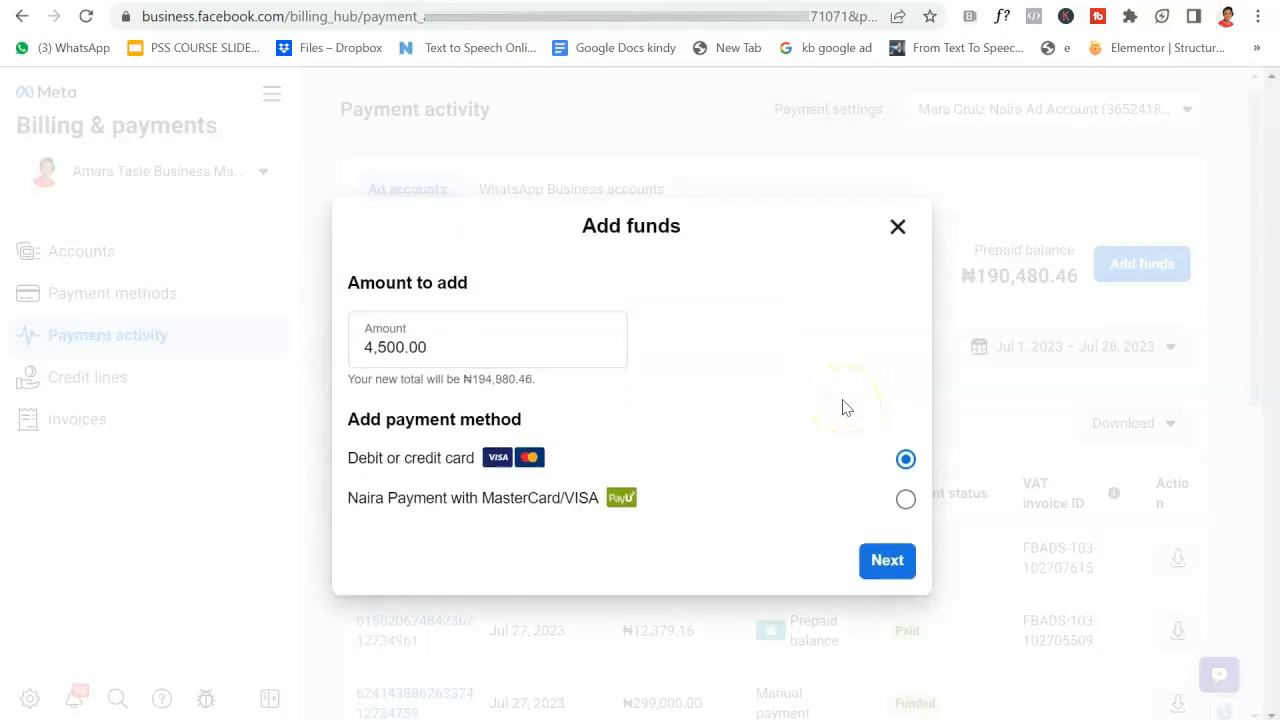
{"action": "left_click", "coordinate": [903, 229]}
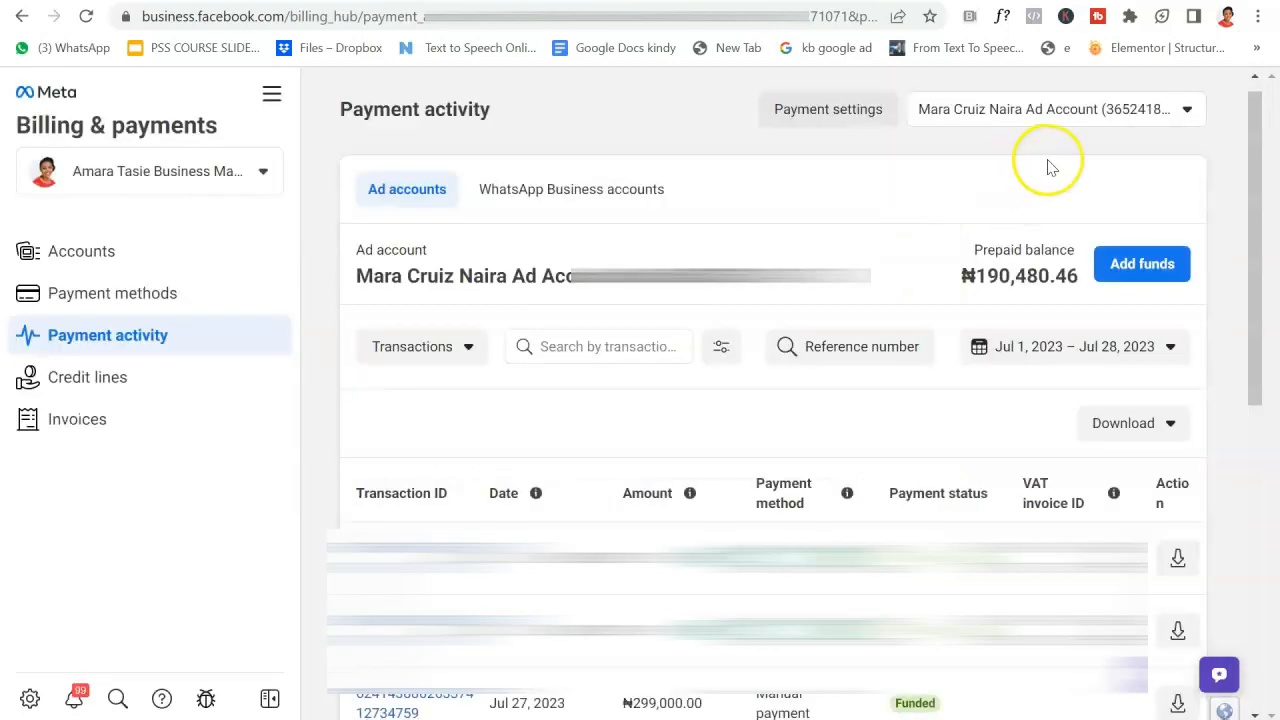
{"action": "left_click", "coordinate": [1134, 110]}
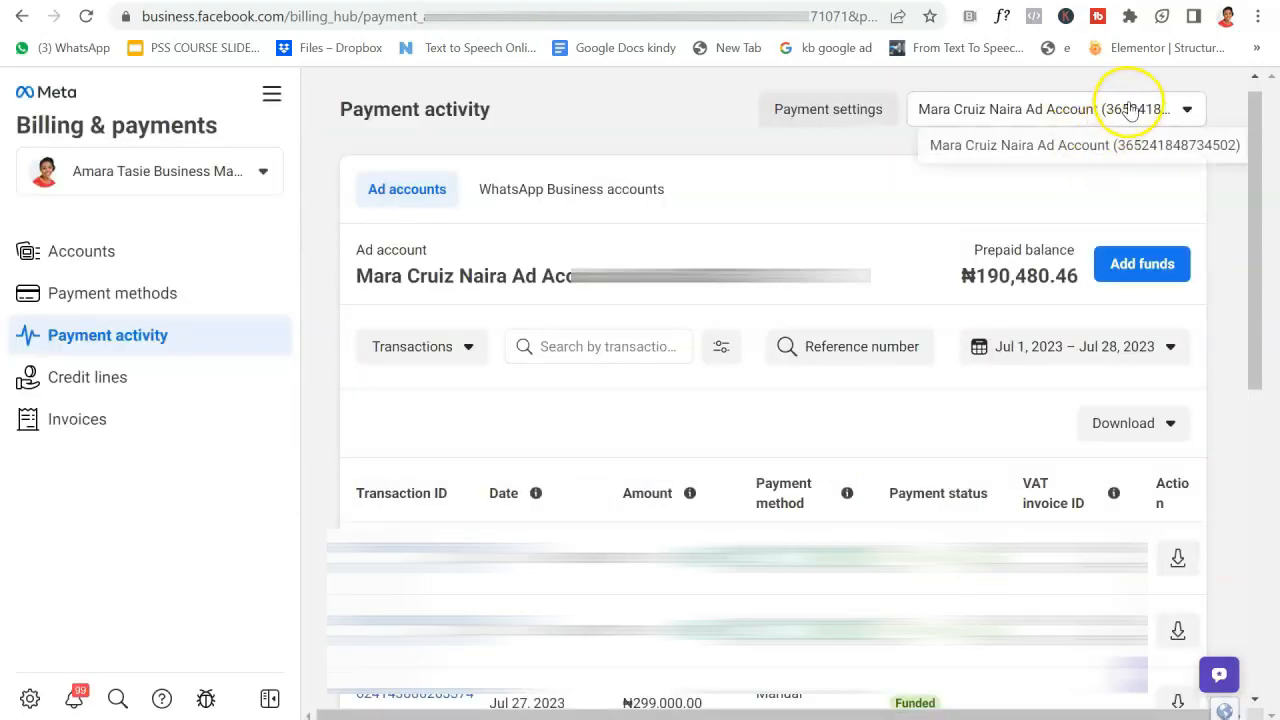
{"action": "left_click", "coordinate": [860, 318]}
{"action": "left_click", "coordinate": [1090, 112]}
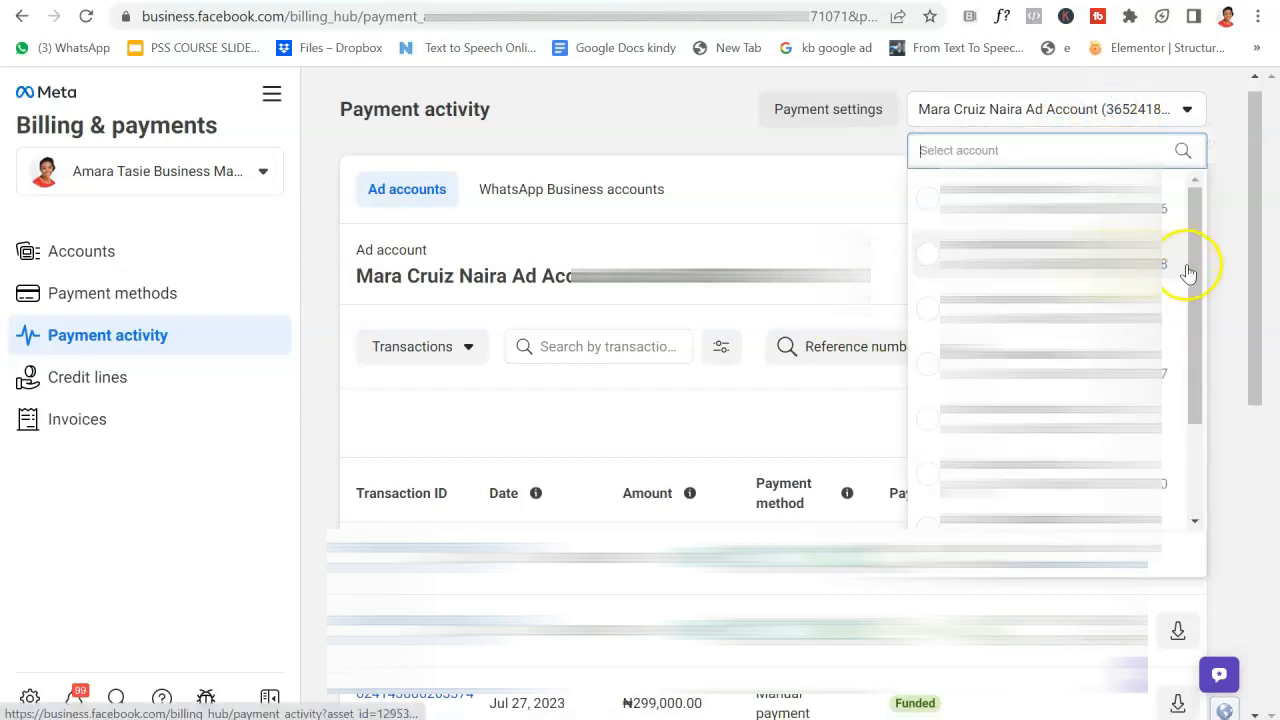
{"action": "left_click_drag", "start_coordinate": [1189, 271], "coordinate": [1186, 347]}
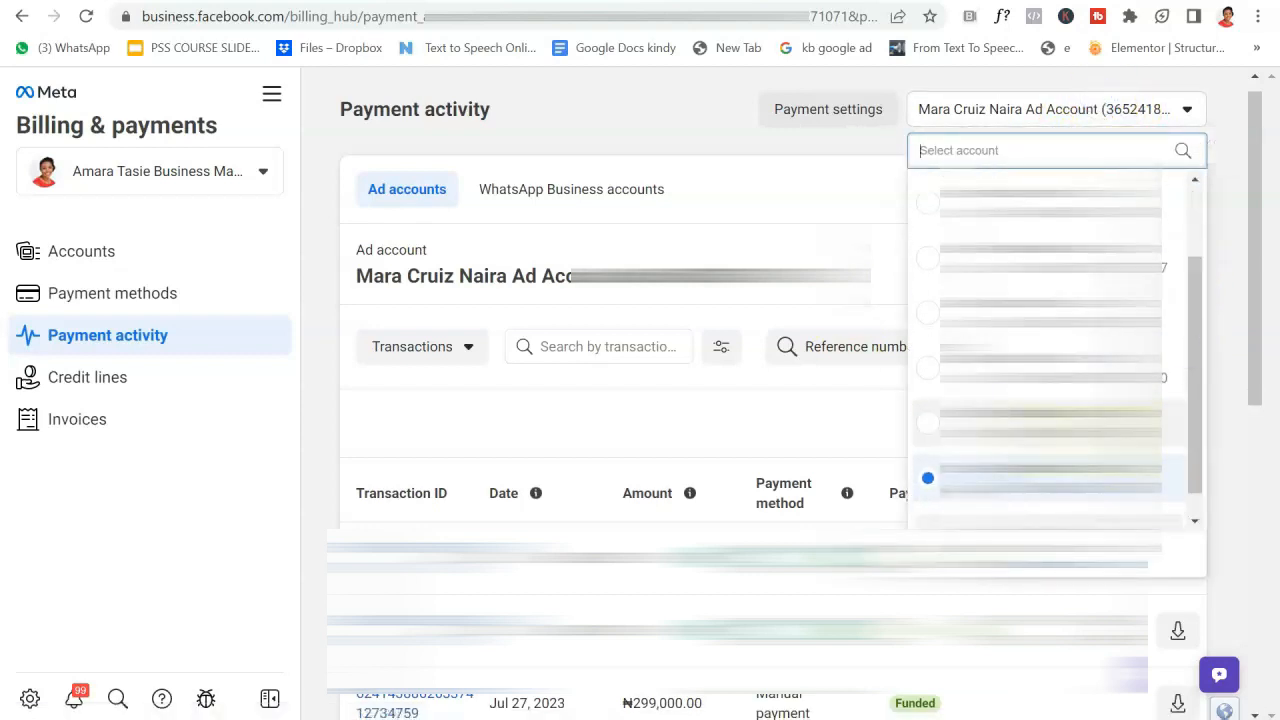
{"action": "left_click", "coordinate": [1115, 414]}
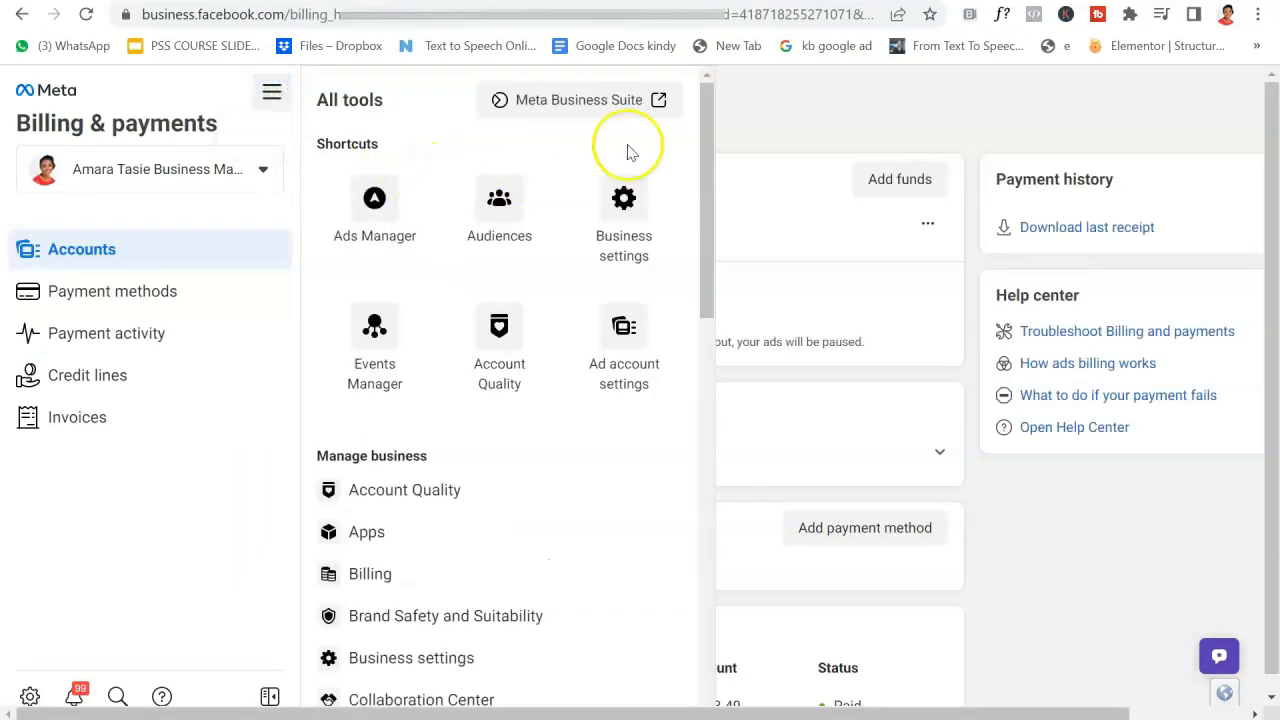
Return to Business settings and review the People list and each person's access level.
{"action": "left_click", "coordinate": [632, 228]}
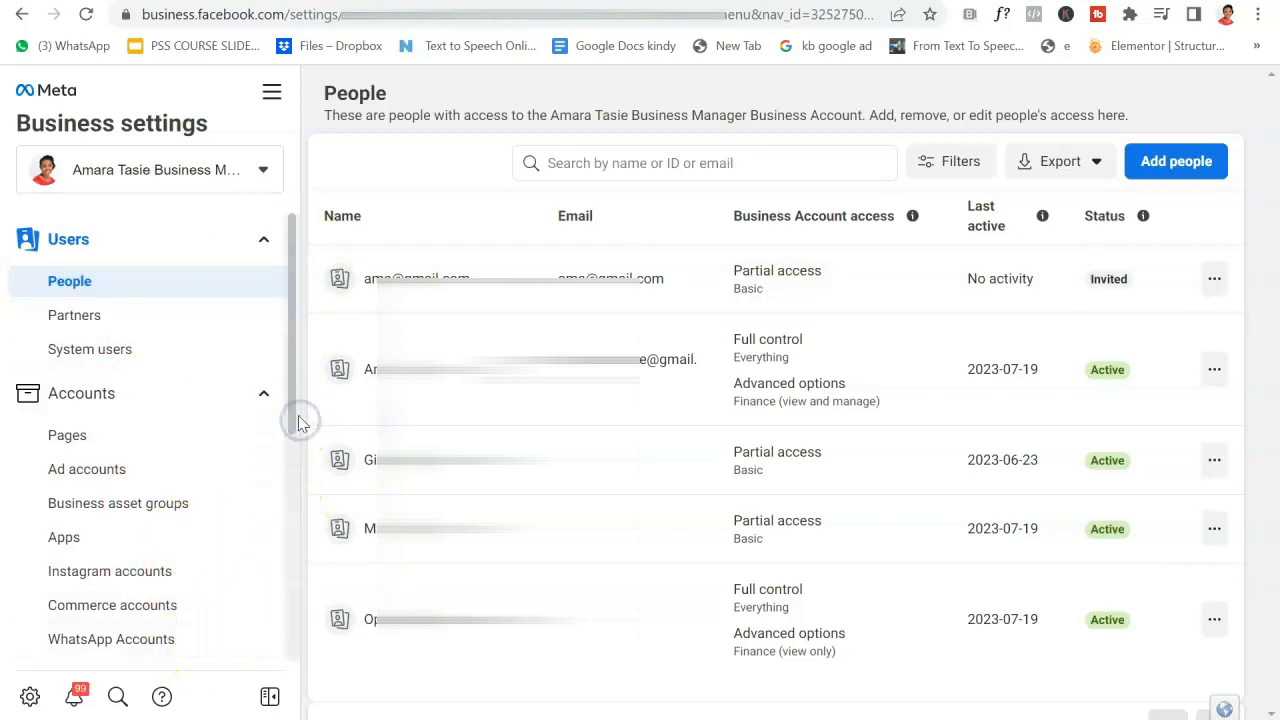
{"action": "left_click_drag", "start_coordinate": [300, 427], "coordinate": [309, 517]}
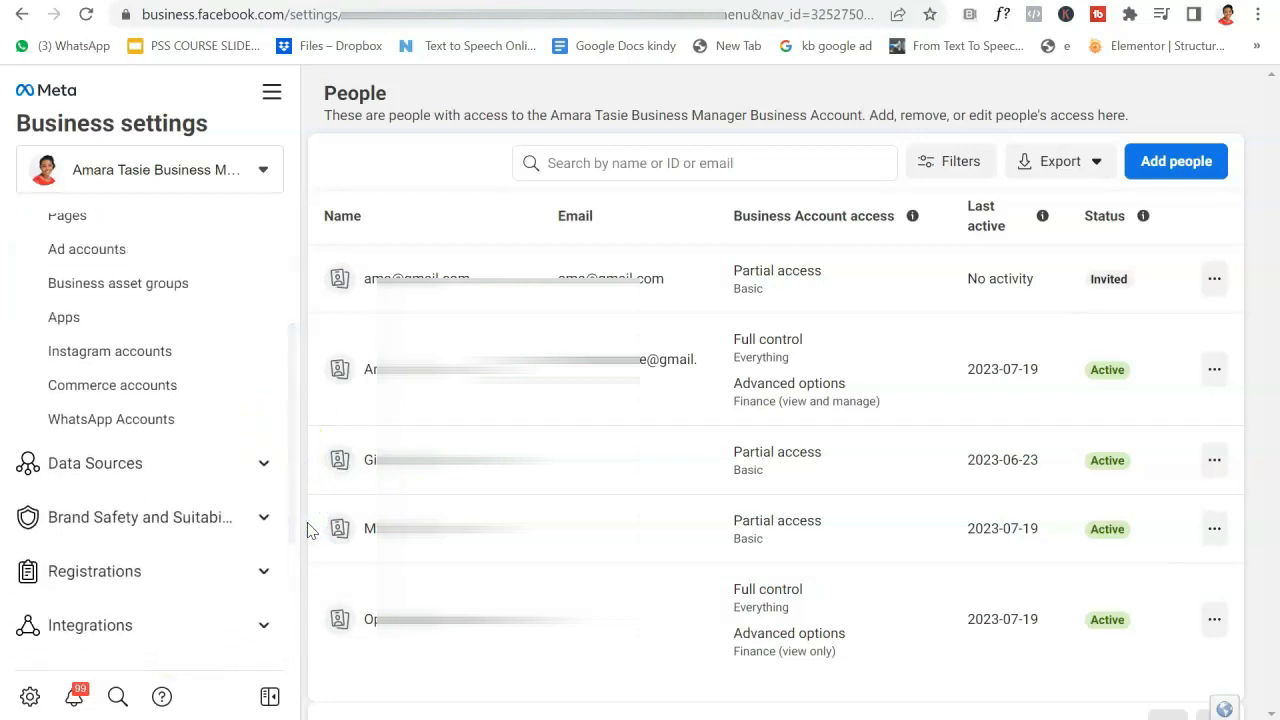